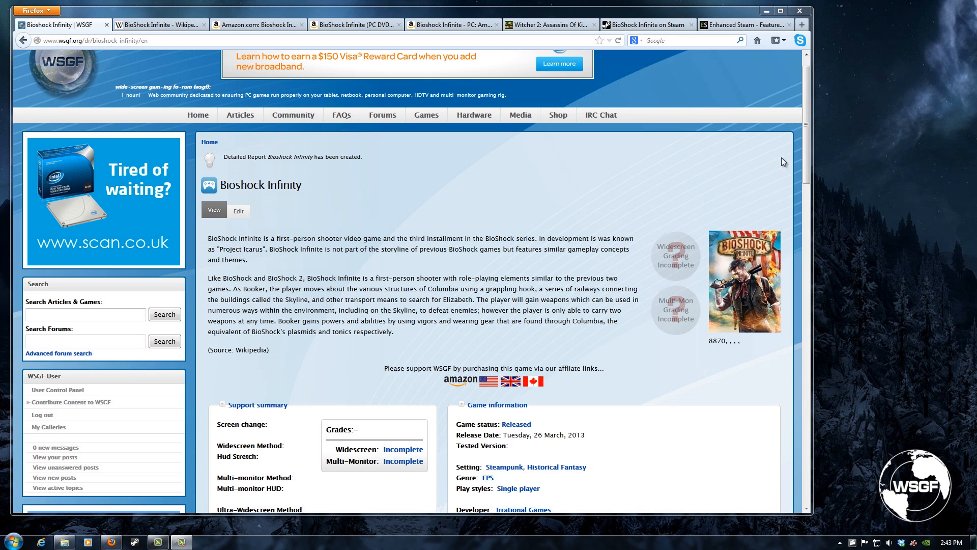
Look over the Bioshock Infinity detailed report and open it for editing
{"action": "scroll", "coordinate": [805, 146], "scroll_direction": "down", "scroll_amount": 3}
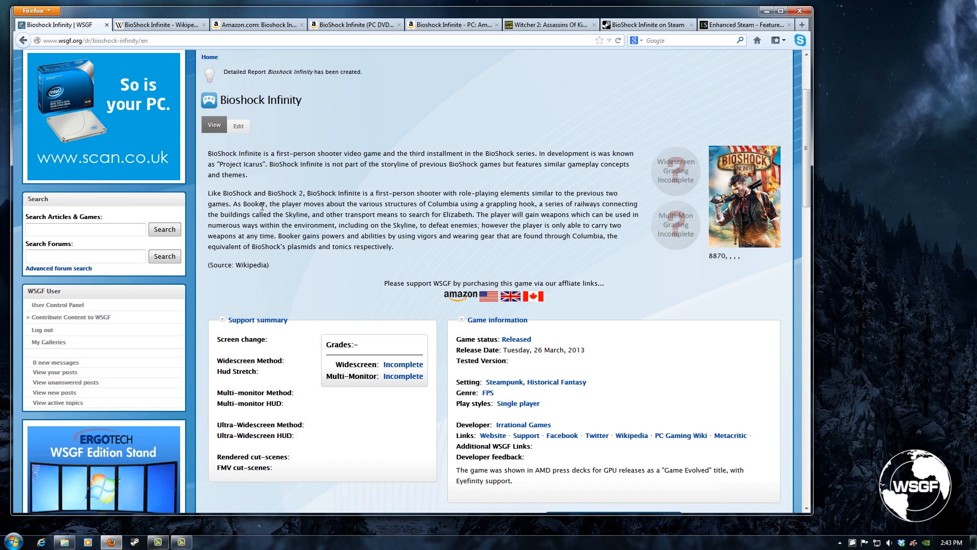
{"action": "scroll", "coordinate": [436, 304], "scroll_direction": "down", "scroll_amount": 3}
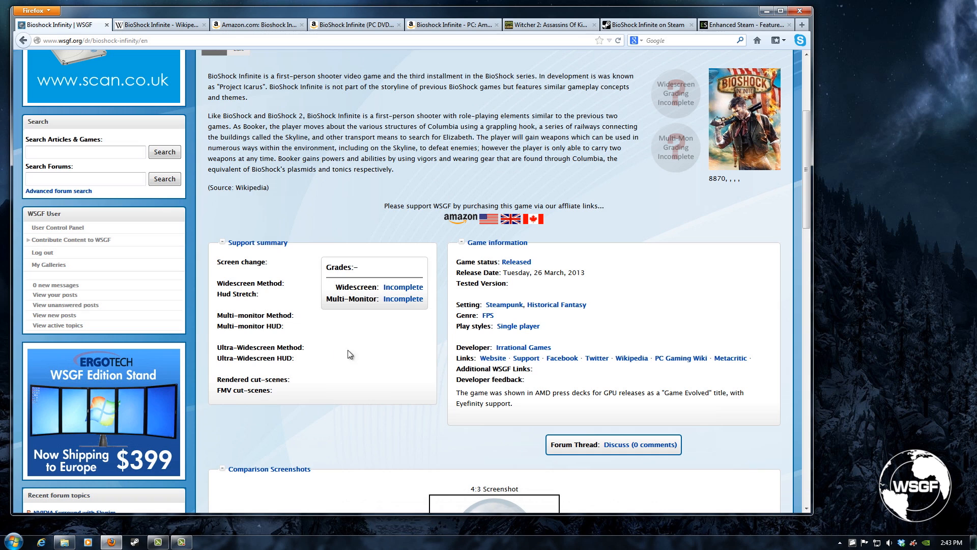
{"action": "left_click_drag", "start_coordinate": [804, 218], "coordinate": [803, 153]}
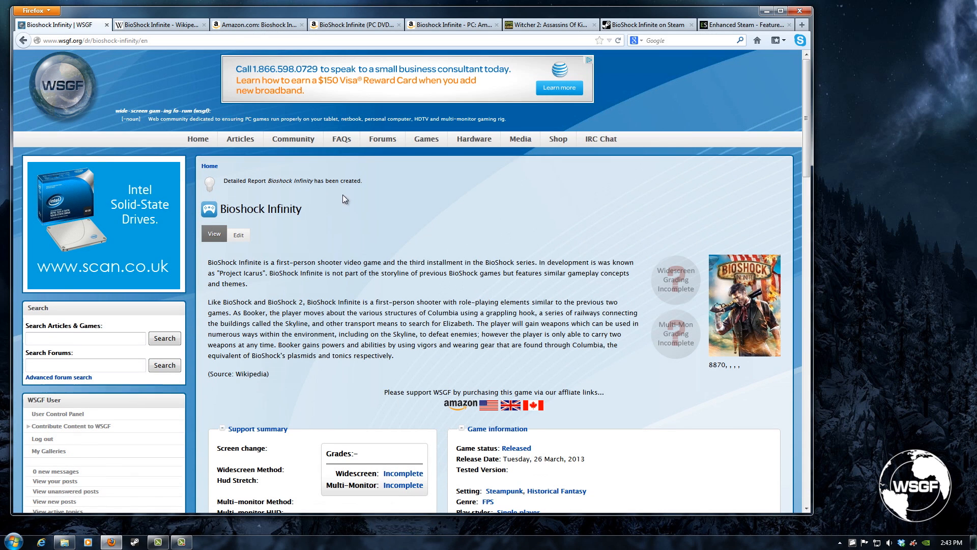
{"action": "left_click", "coordinate": [248, 235]}
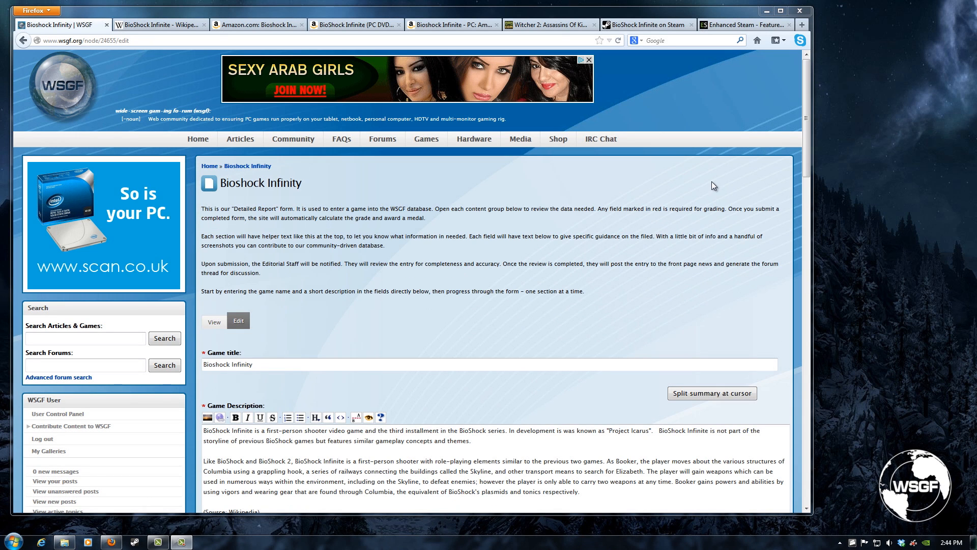
Expand the Baseline Widescreen Support section of the report form and enter Steam as the version
{"action": "mouse_move", "coordinate": [804, 121]}
{"action": "left_mouse_down"}
{"action": "mouse_move", "coordinate": [802, 136]}
{"action": "mouse_move", "coordinate": [798, 108]}
{"action": "left_mouse_up"}
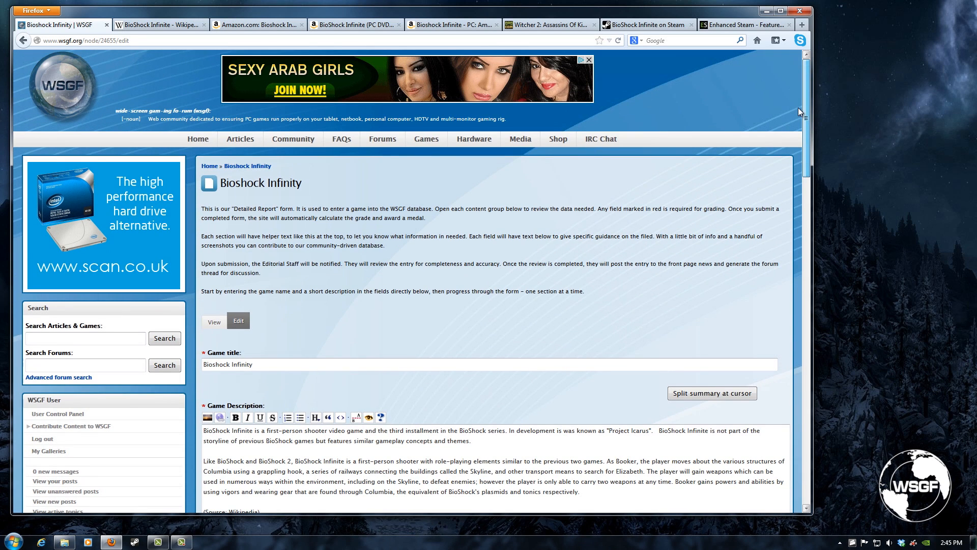
{"action": "scroll", "coordinate": [799, 148], "scroll_direction": "down", "scroll_amount": 4}
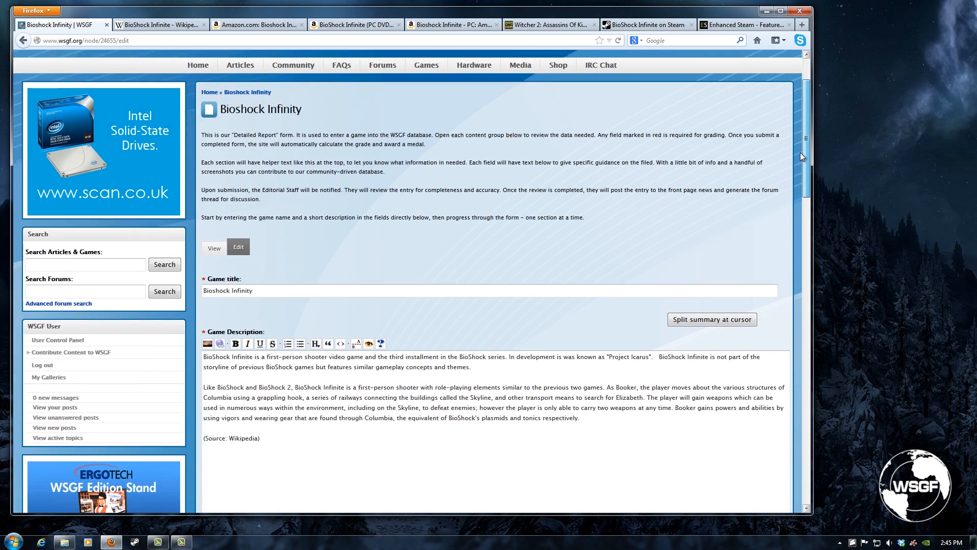
{"action": "scroll", "coordinate": [802, 190], "scroll_direction": "down", "scroll_amount": 7}
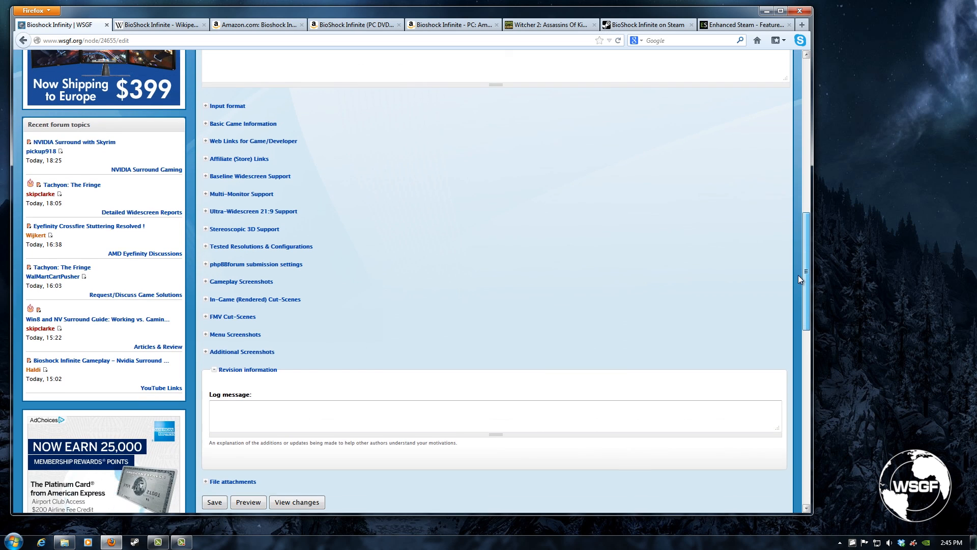
{"action": "scroll", "coordinate": [798, 275], "scroll_direction": "up", "scroll_amount": 3}
{"action": "scroll", "coordinate": [793, 230], "scroll_direction": "down", "scroll_amount": 3}
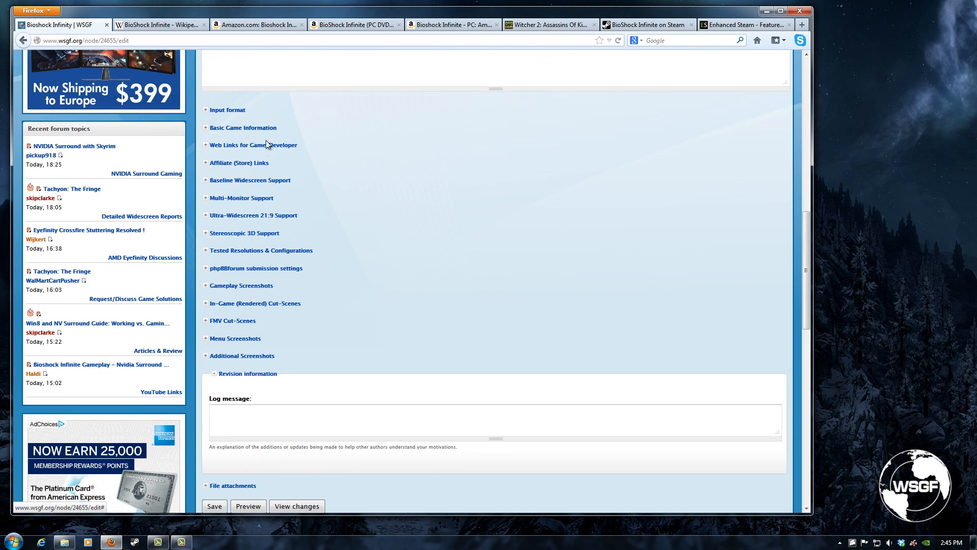
{"action": "left_click", "coordinate": [249, 180]}
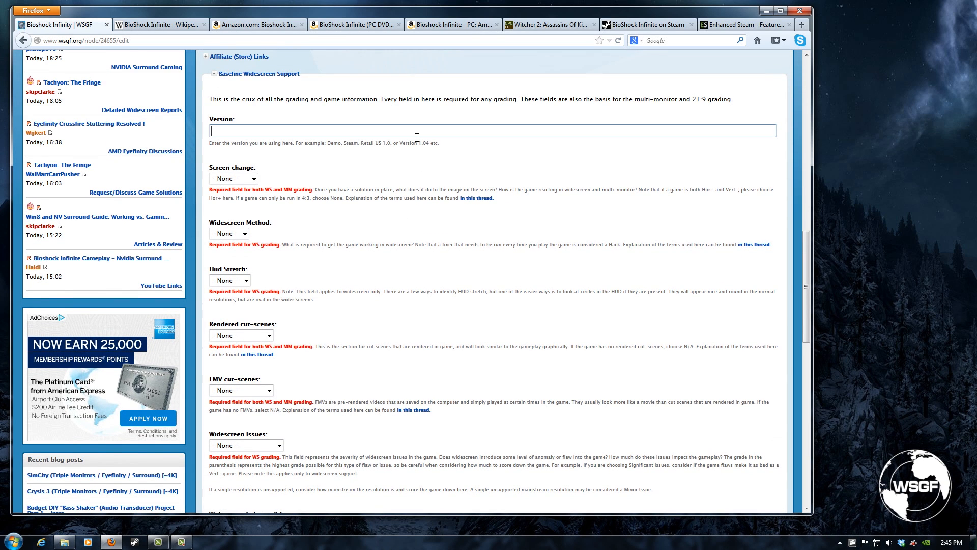
{"action": "type", "text": "Steam"}
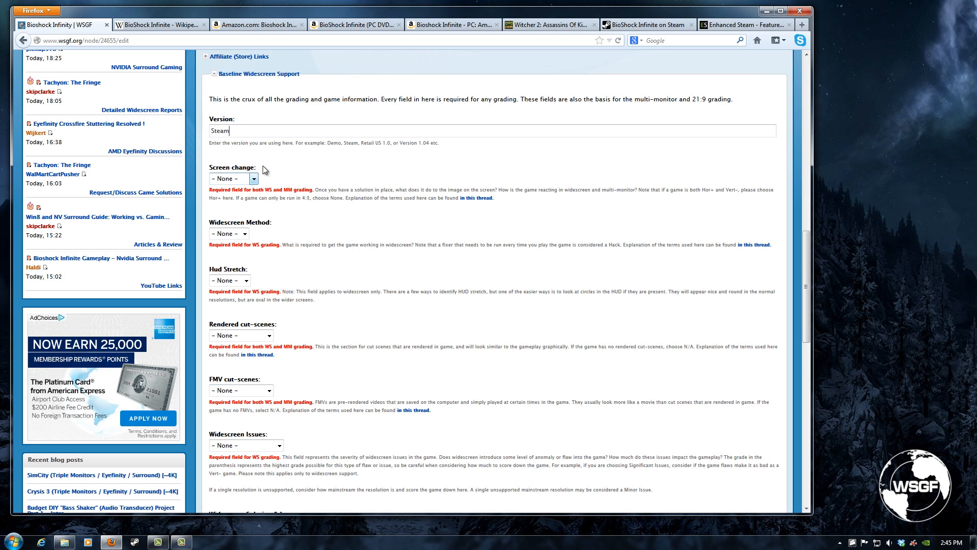
Switch to the bsi screenshots folder and compare the gameplay screenshots from bsi-game-5x4 through to bsi-game-th
{"action": "scroll", "coordinate": [308, 175], "scroll_direction": "down", "scroll_amount": 1}
{"action": "scroll", "coordinate": [309, 175], "scroll_direction": "down", "scroll_amount": 1}
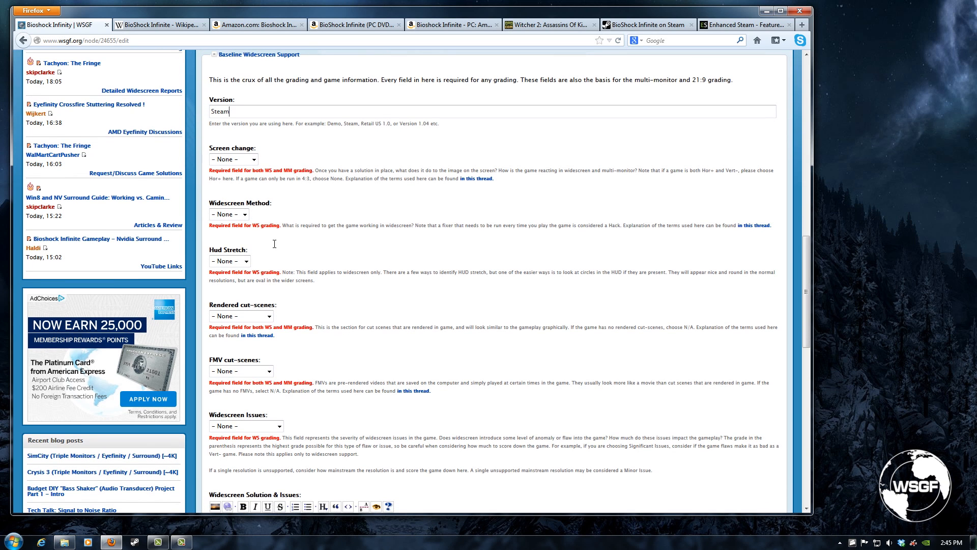
{"action": "left_click", "coordinate": [73, 544]}
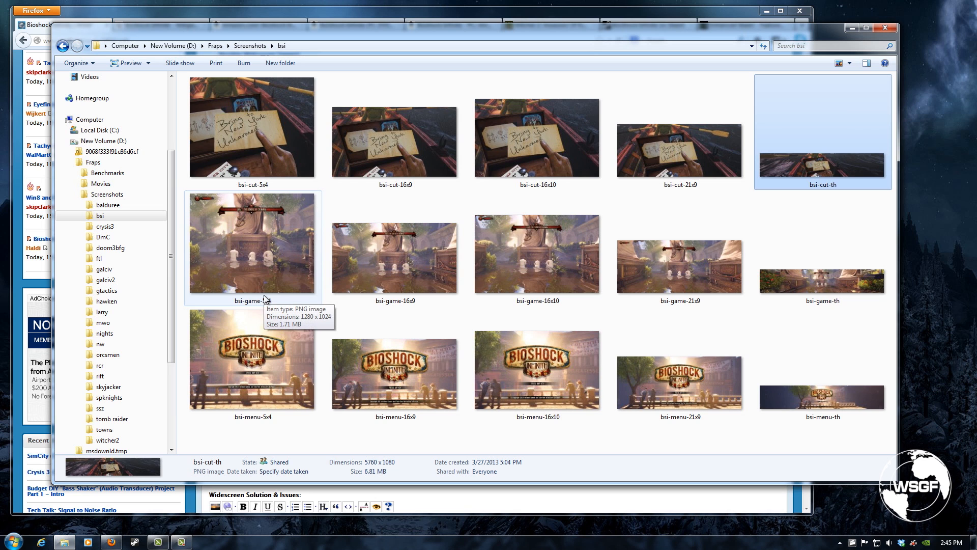
{"action": "double_click", "coordinate": [250, 256]}
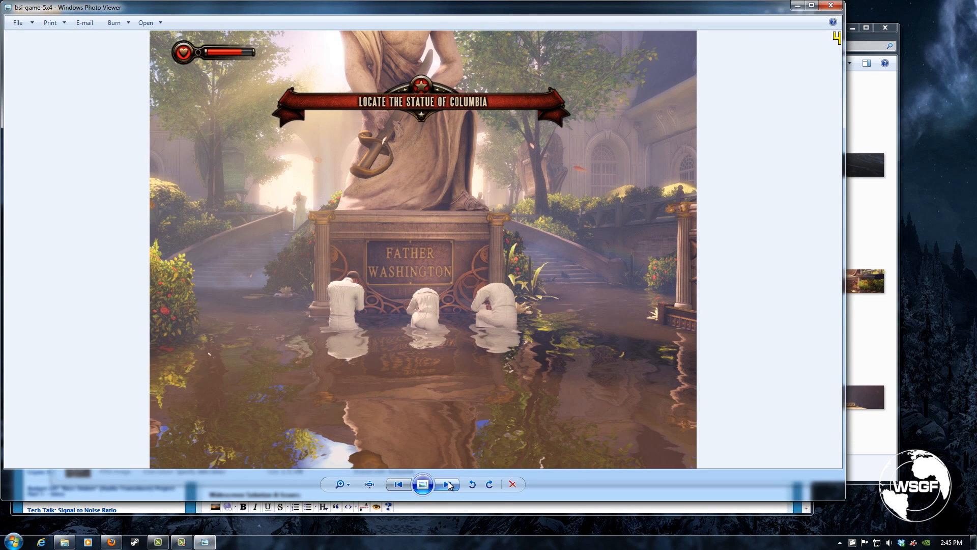
{"action": "left_click", "coordinate": [448, 484]}
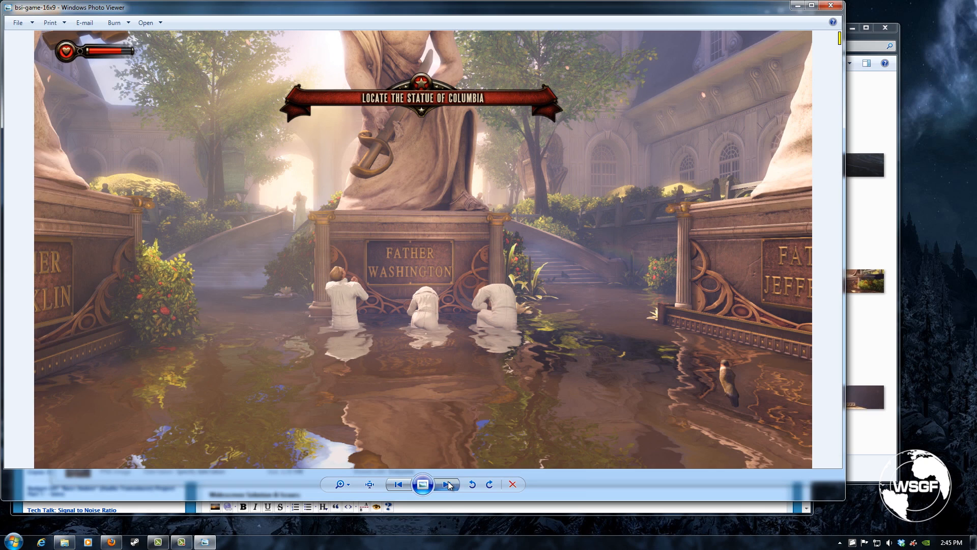
{"action": "left_click", "coordinate": [448, 484]}
{"action": "left_click", "coordinate": [400, 487]}
{"action": "left_click", "coordinate": [399, 487]}
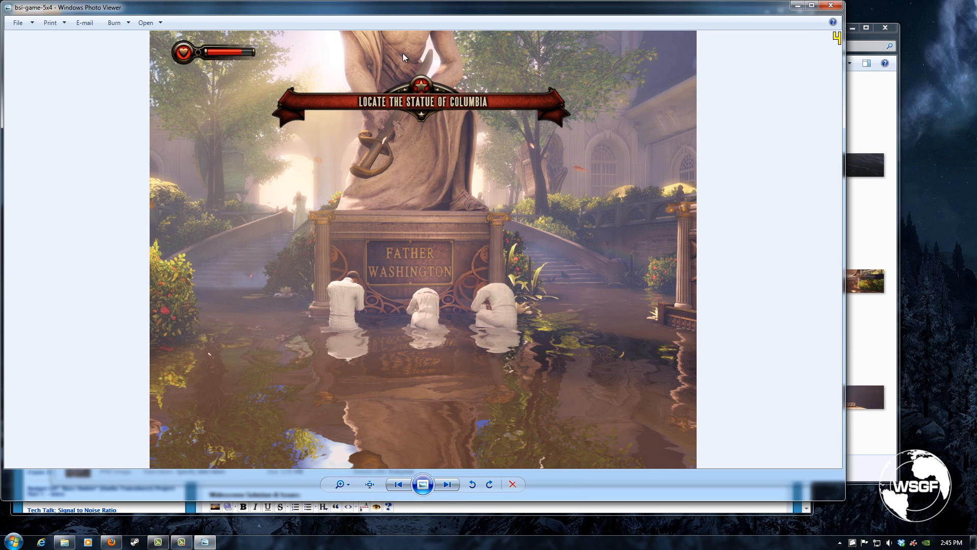
{"action": "left_click", "coordinate": [447, 484]}
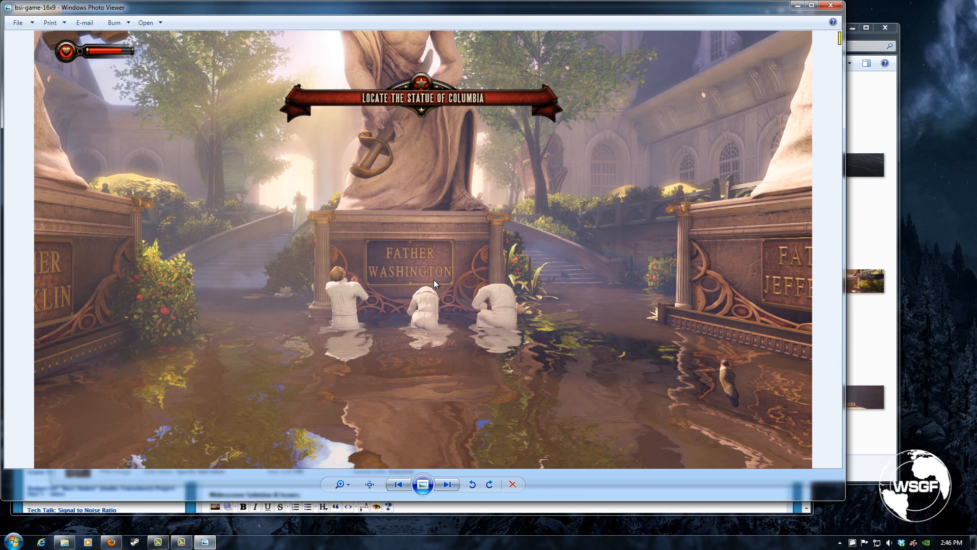
{"action": "left_click", "coordinate": [446, 485]}
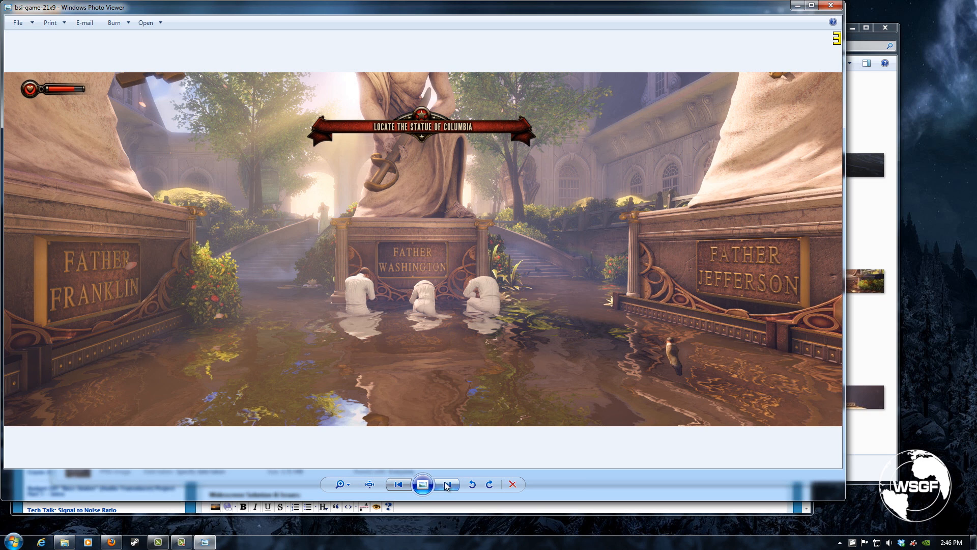
{"action": "left_click", "coordinate": [447, 485]}
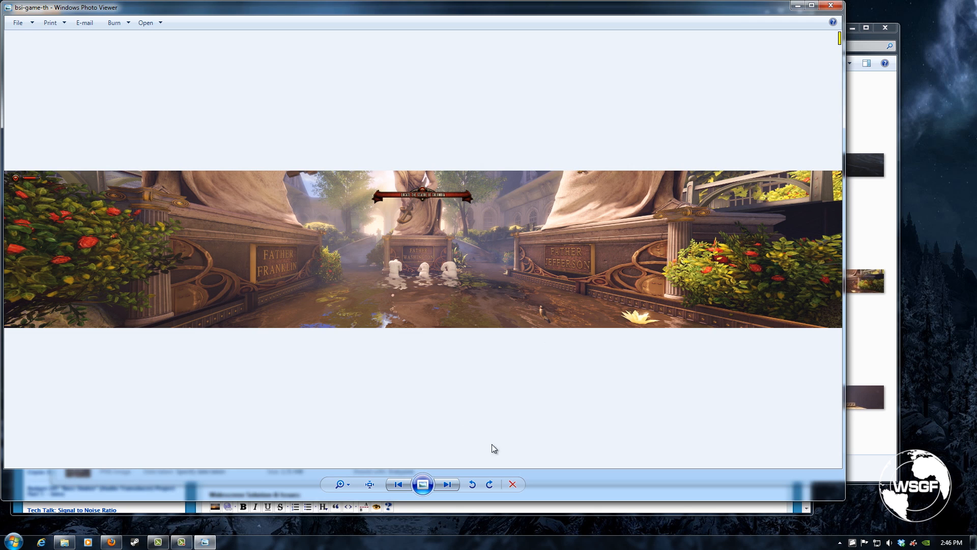
Go back through the gameplay screenshots to recheck the 16x10, 16x9 and 5x4 versions, and return to the report form
{"action": "left_click", "coordinate": [407, 484]}
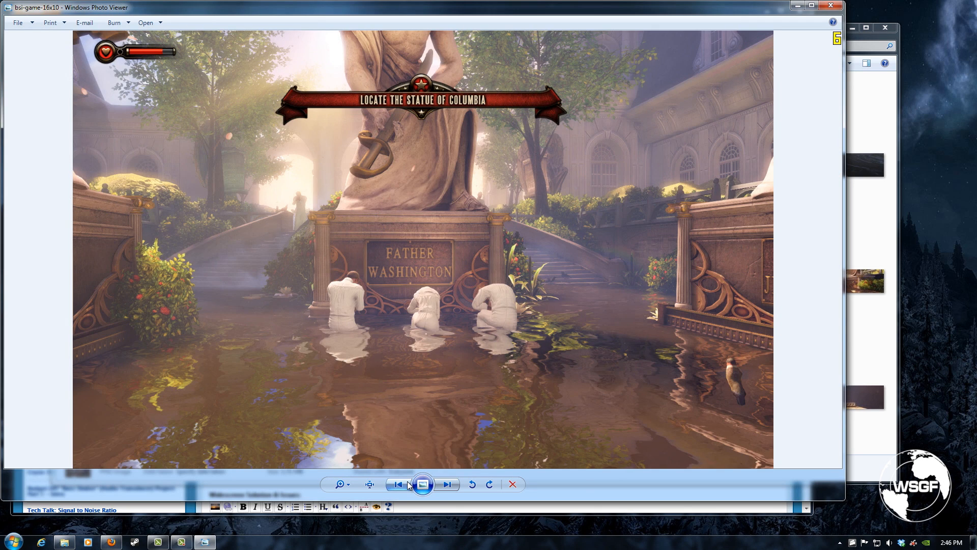
{"action": "left_click", "coordinate": [407, 485]}
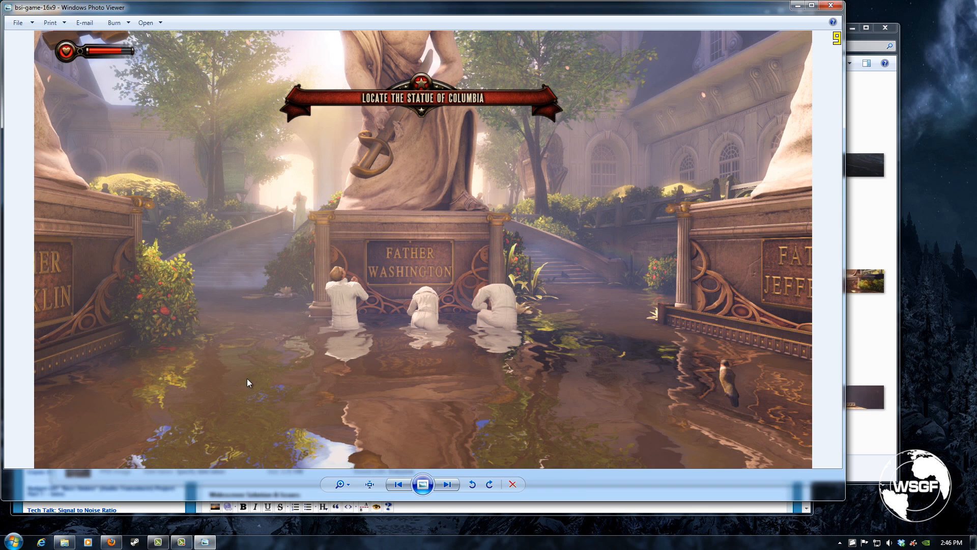
{"action": "left_click", "coordinate": [402, 486]}
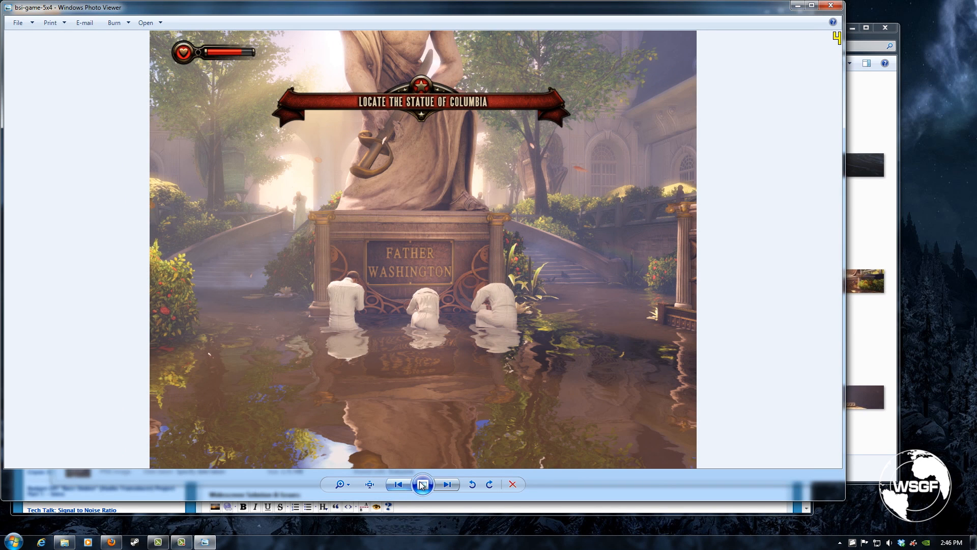
{"action": "left_click", "coordinate": [446, 484]}
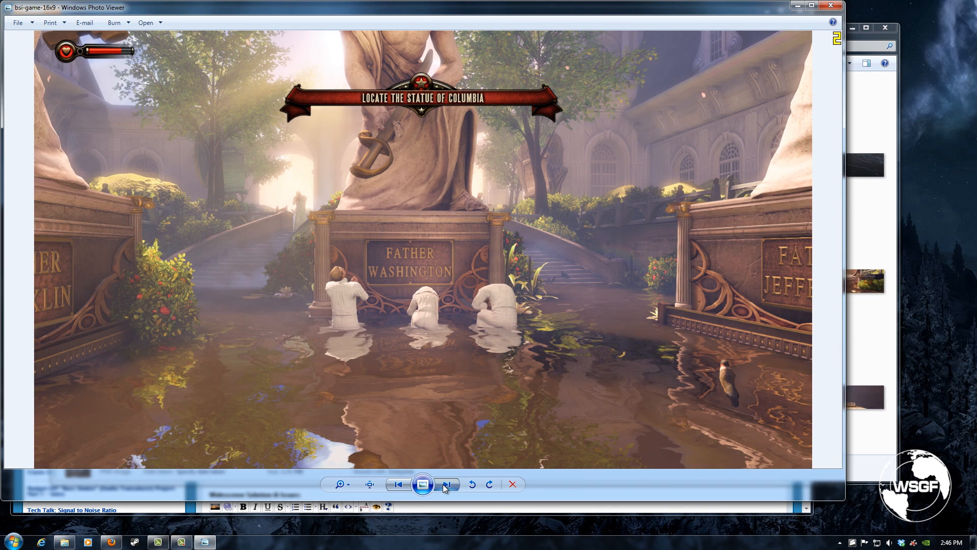
{"action": "left_click", "coordinate": [446, 485]}
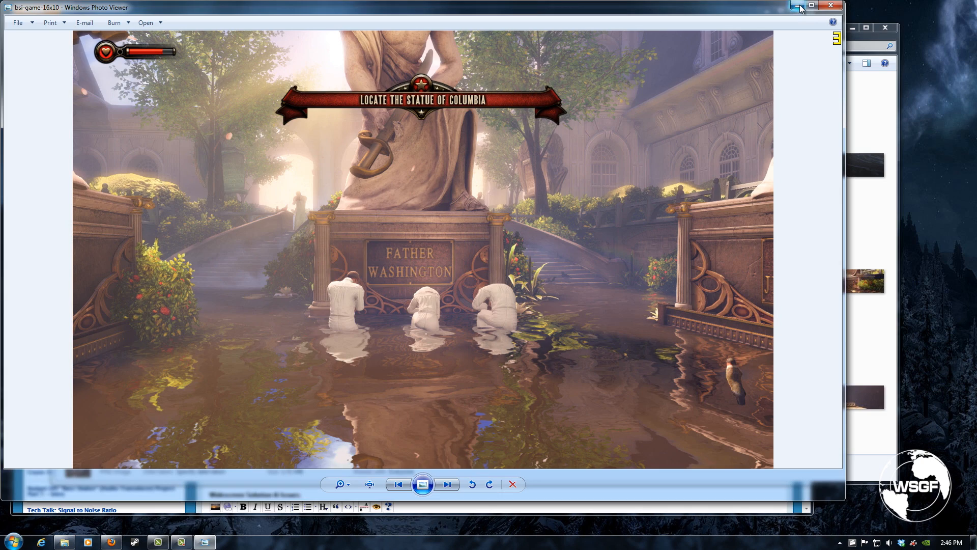
{"action": "left_click", "coordinate": [830, 5]}
{"action": "left_click", "coordinate": [846, 29]}
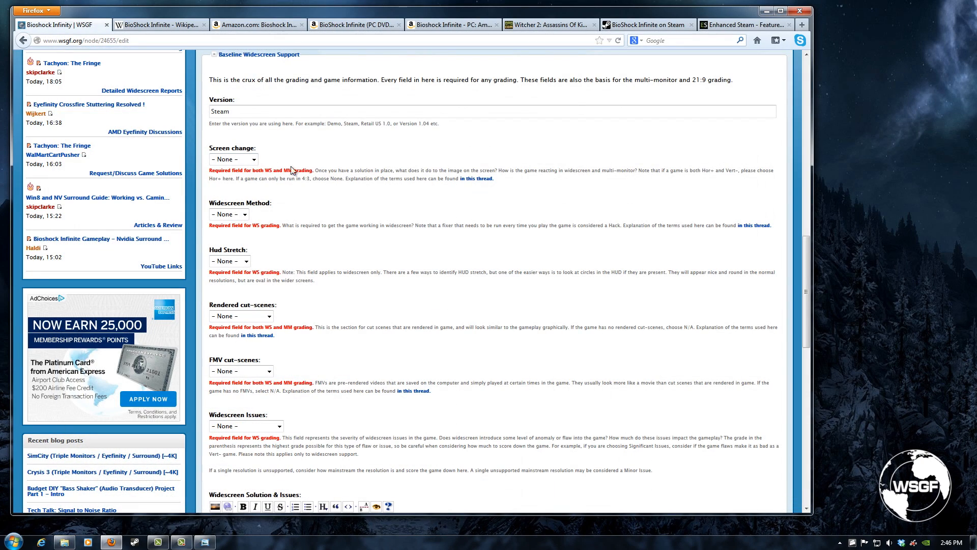
Set the report's screen change to Hor+ and its widescreen method to Native
{"action": "left_click", "coordinate": [253, 160]}
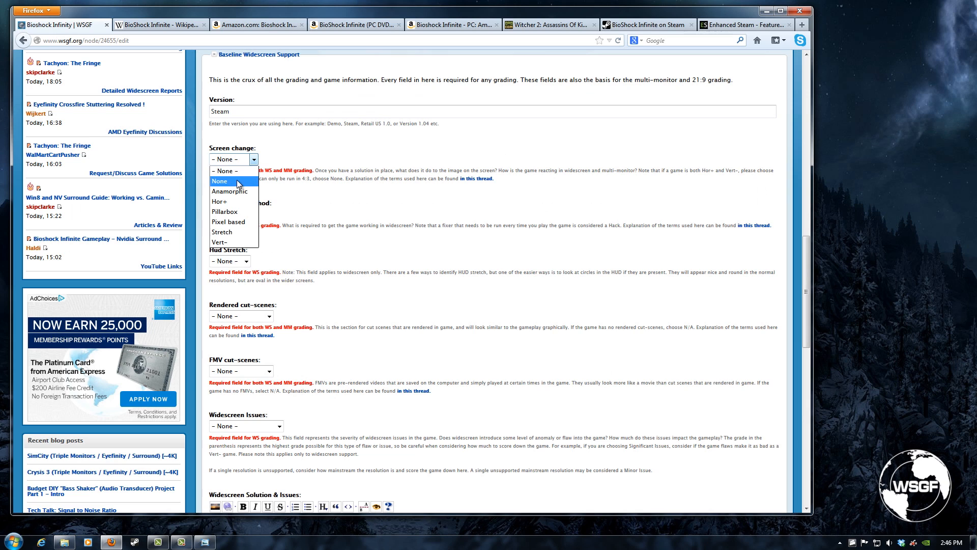
{"action": "left_click", "coordinate": [238, 202]}
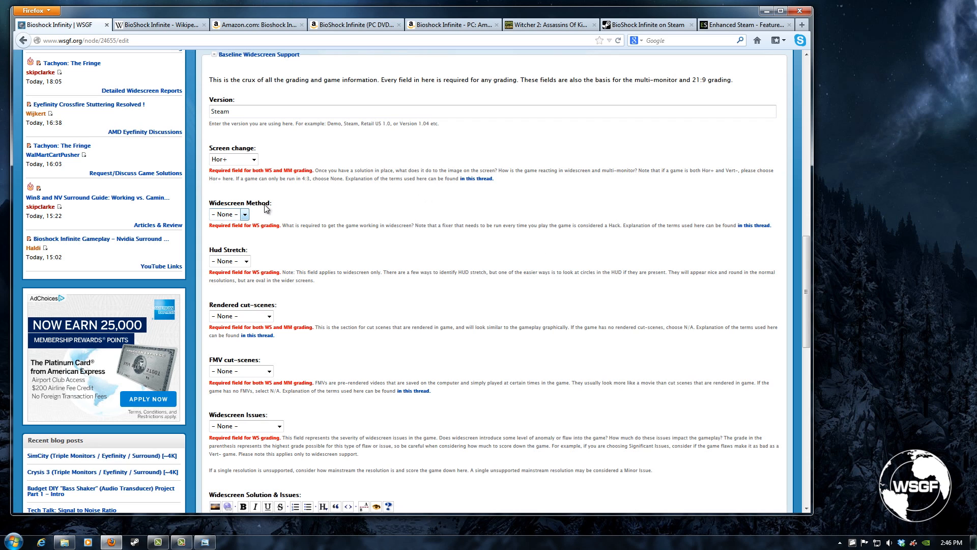
{"action": "left_click", "coordinate": [245, 216]}
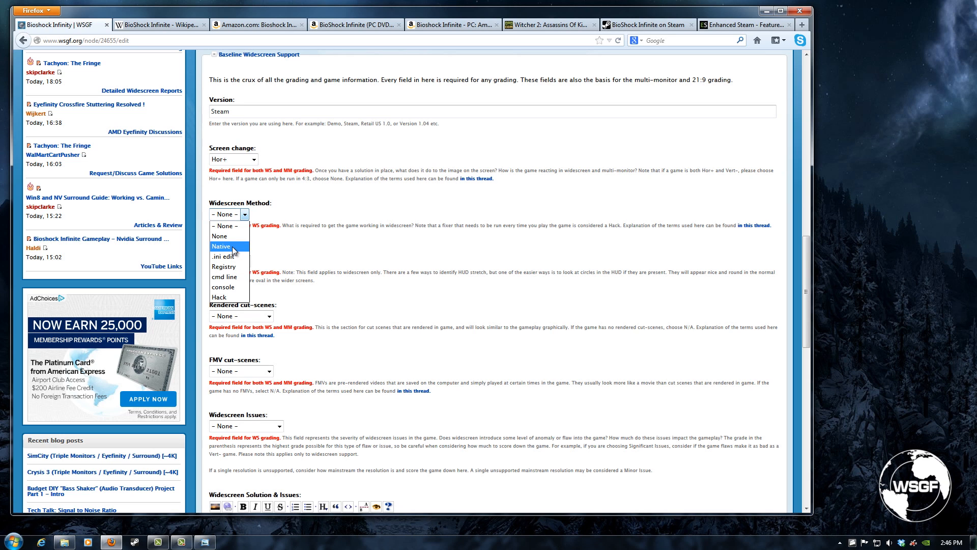
{"action": "left_click", "coordinate": [233, 247]}
Set Hud Stretch to None and the rendered cut-scenes to Hor+
{"action": "left_click", "coordinate": [245, 261]}
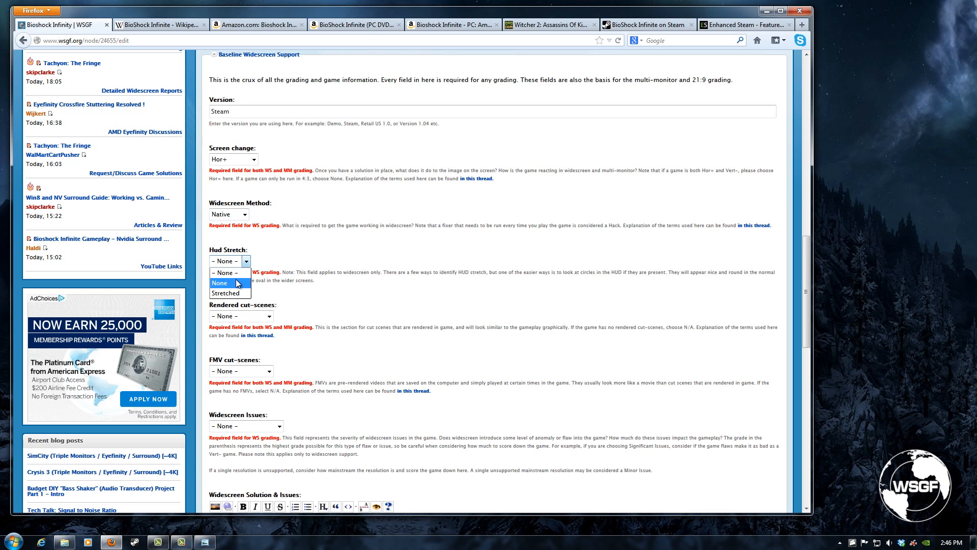
{"action": "left_click", "coordinate": [224, 277]}
{"action": "scroll", "coordinate": [409, 306], "scroll_direction": "down", "scroll_amount": 4}
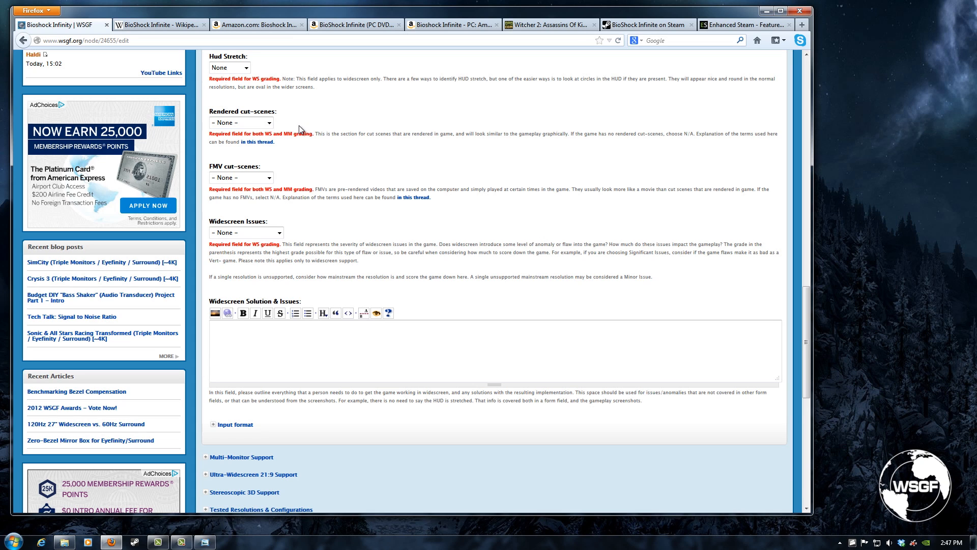
{"action": "left_click", "coordinate": [270, 122]}
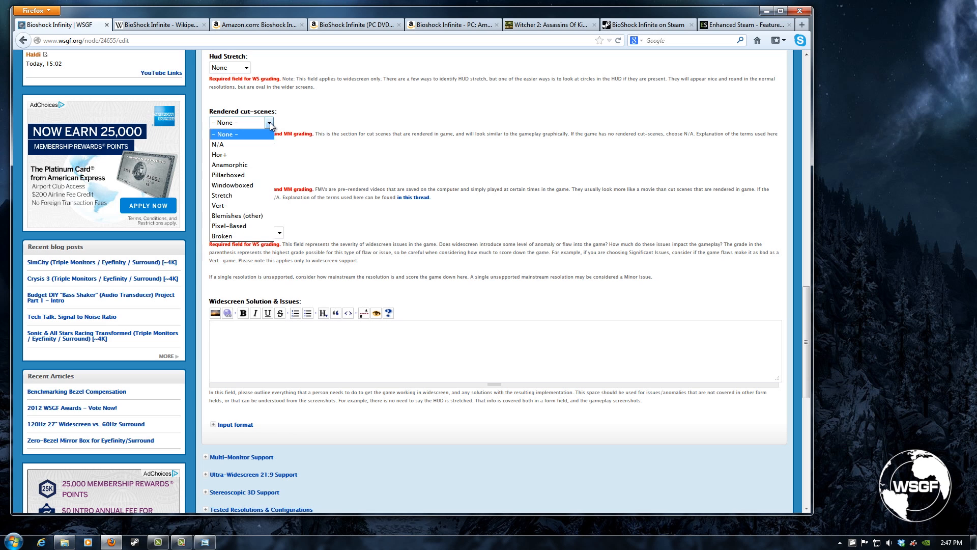
{"action": "left_click", "coordinate": [246, 154]}
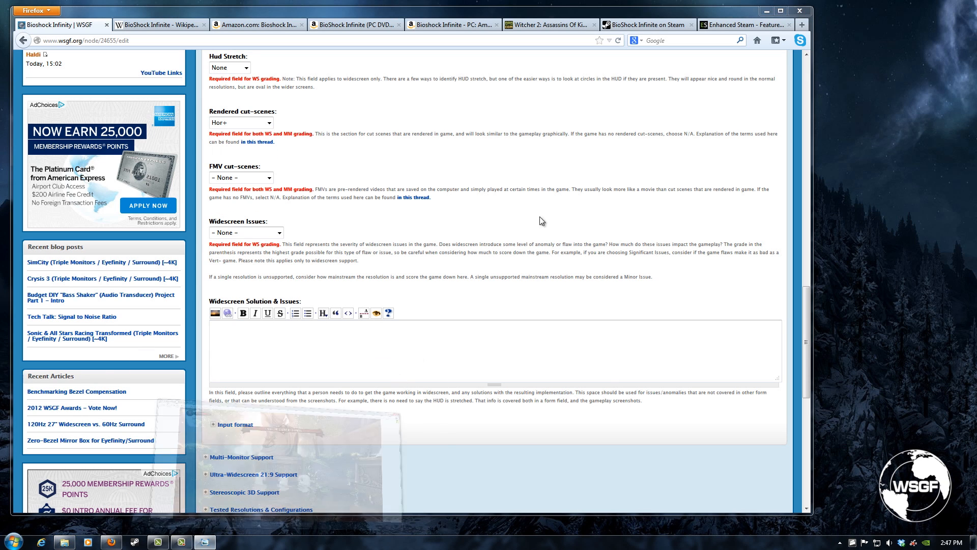
Switch to the bsi screenshots folder, compare the cut-scene screenshots from bsi-cut-5x4 through to bsi-cut-th, and return to the report form
{"action": "left_click", "coordinate": [204, 542]}
{"action": "left_click", "coordinate": [829, 9]}
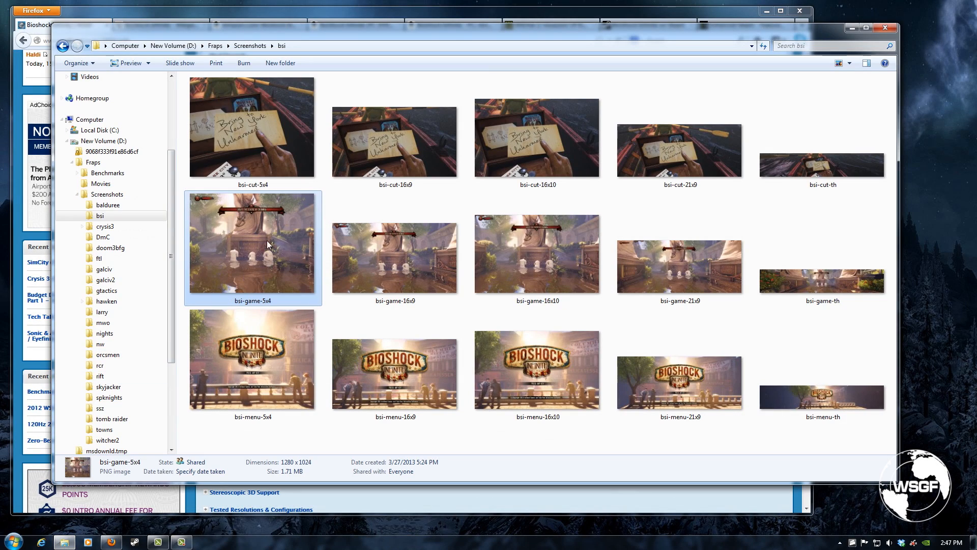
{"action": "double_click", "coordinate": [262, 143]}
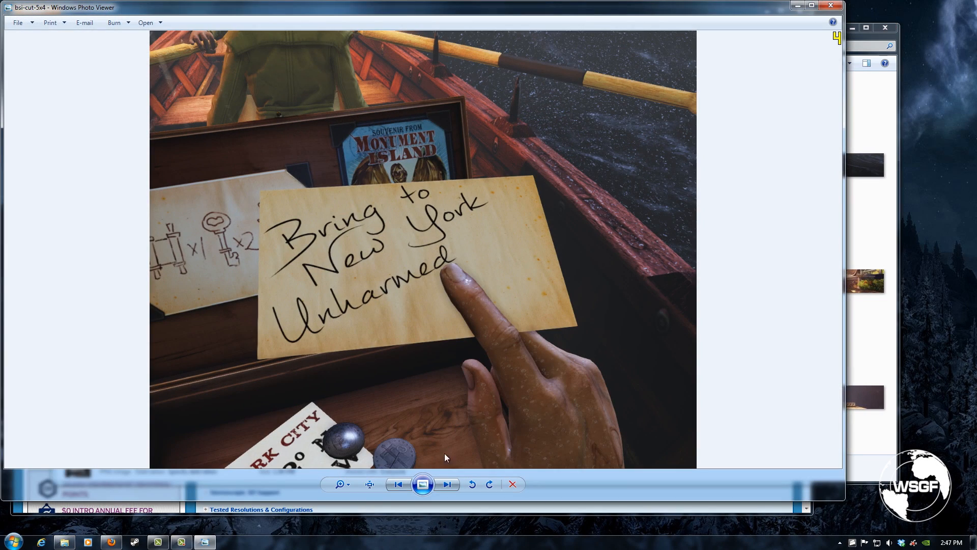
{"action": "left_click", "coordinate": [446, 484]}
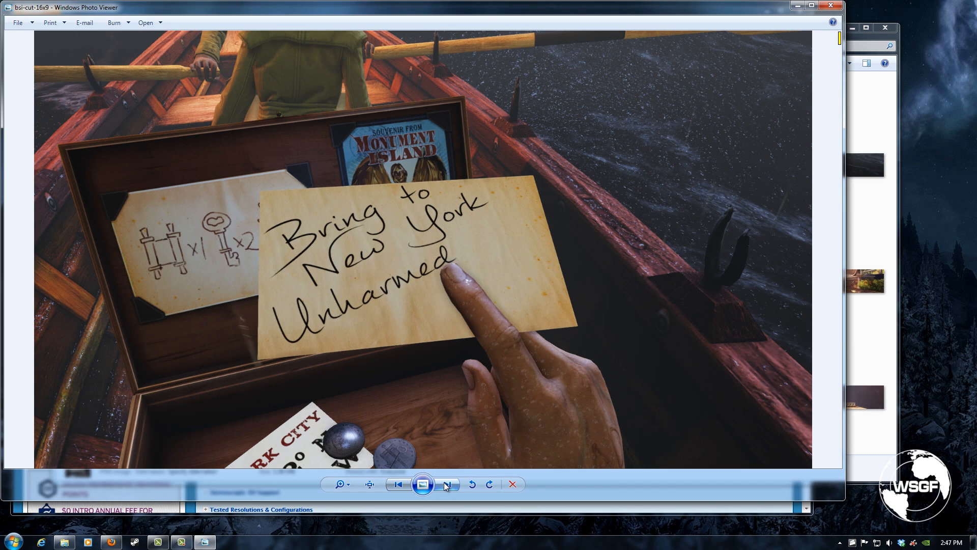
{"action": "left_click", "coordinate": [446, 485]}
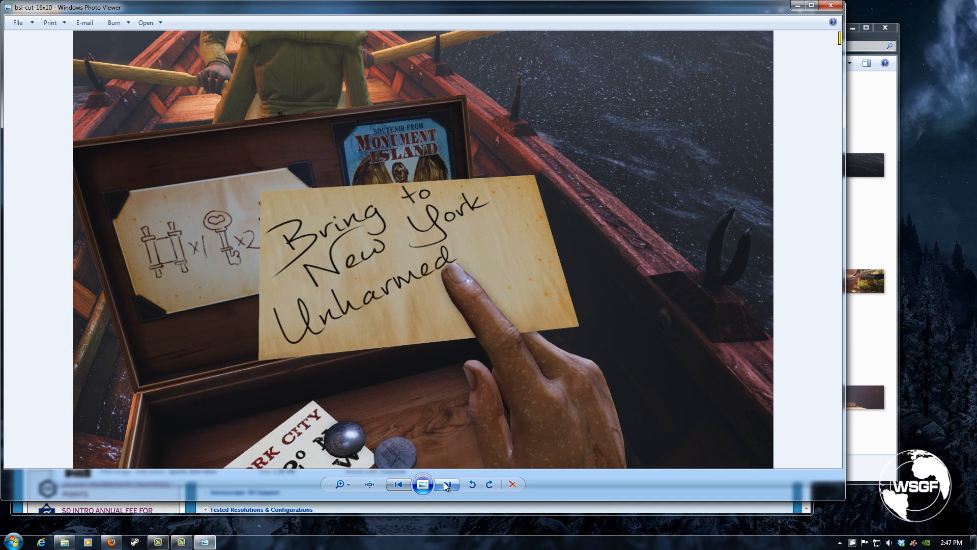
{"action": "left_click", "coordinate": [446, 484]}
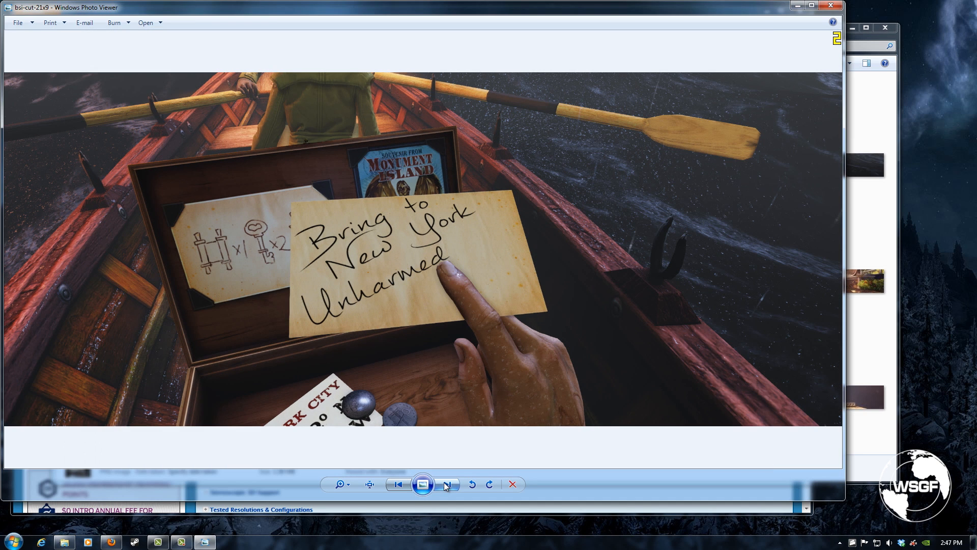
{"action": "left_click", "coordinate": [446, 484]}
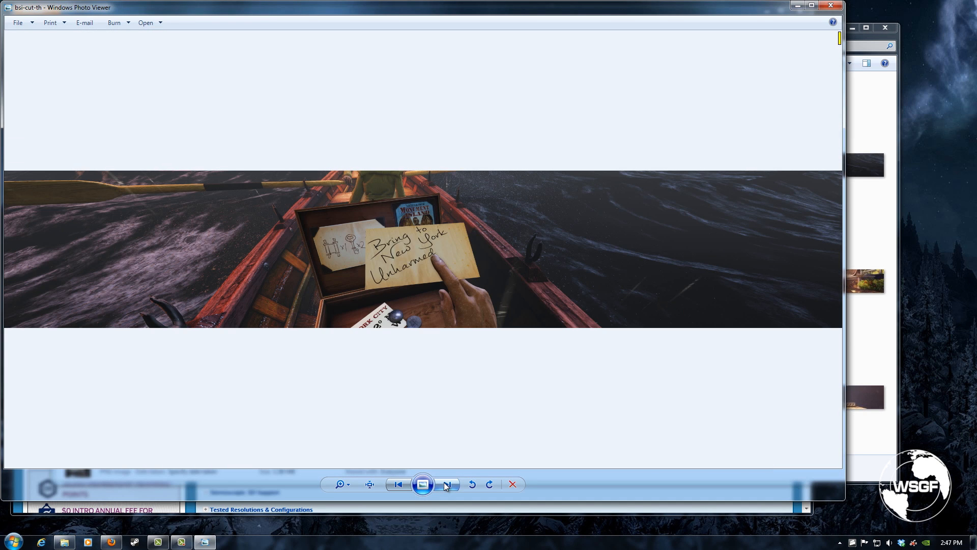
{"action": "left_click", "coordinate": [797, 6]}
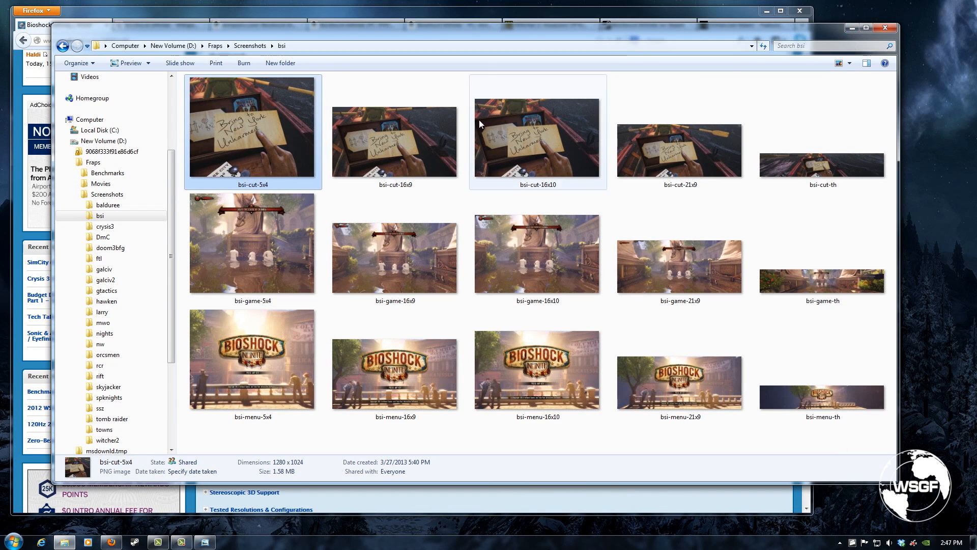
{"action": "left_click", "coordinate": [849, 29]}
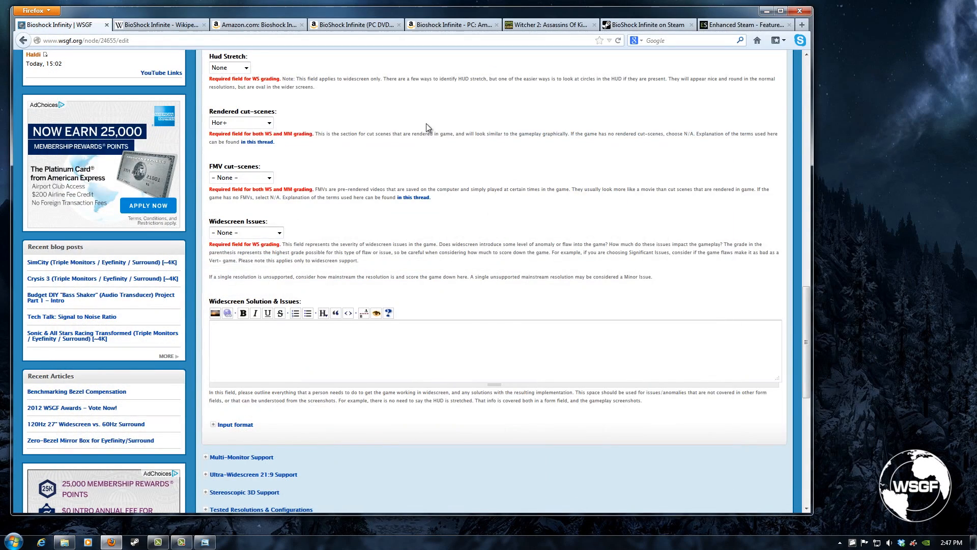
Keep the rendered cut-scenes at Hor+, set the FMV cut-scenes to N/A and Widescreen Issues to No Issues (A)
{"action": "left_click", "coordinate": [270, 123]}
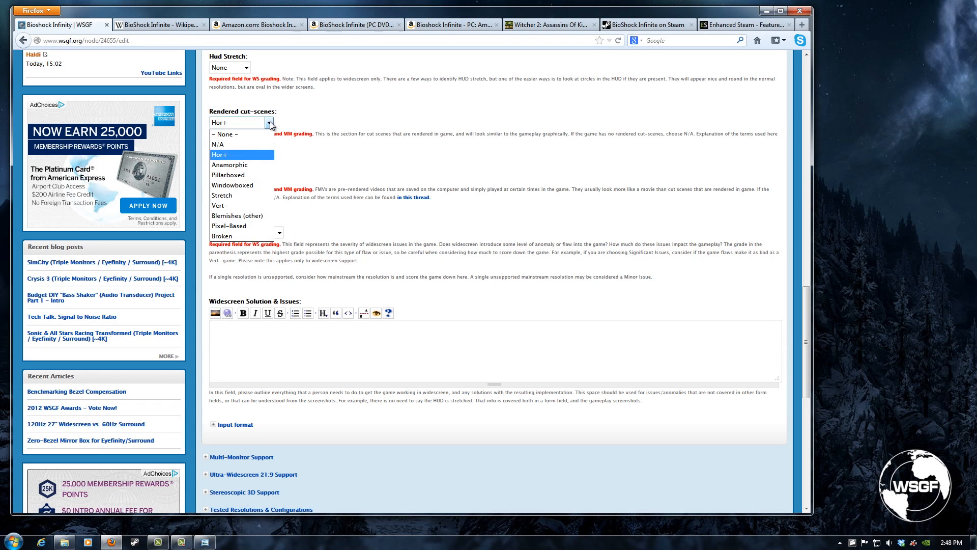
{"action": "left_click", "coordinate": [270, 123]}
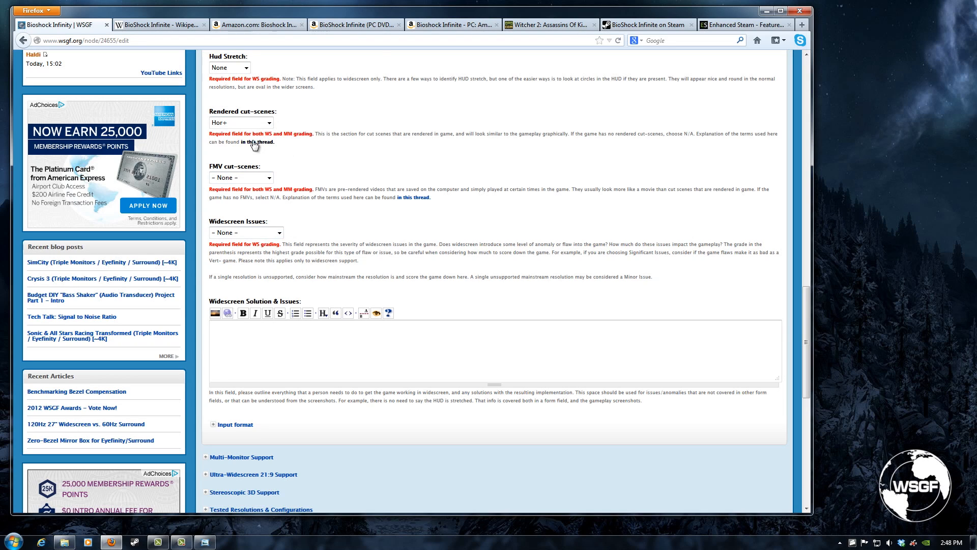
{"action": "left_click", "coordinate": [267, 179]}
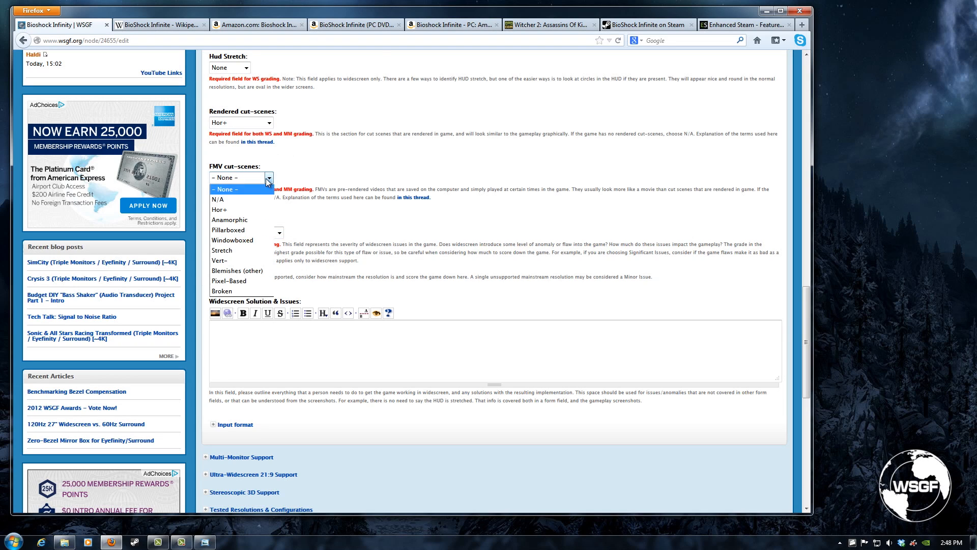
{"action": "left_click", "coordinate": [239, 203]}
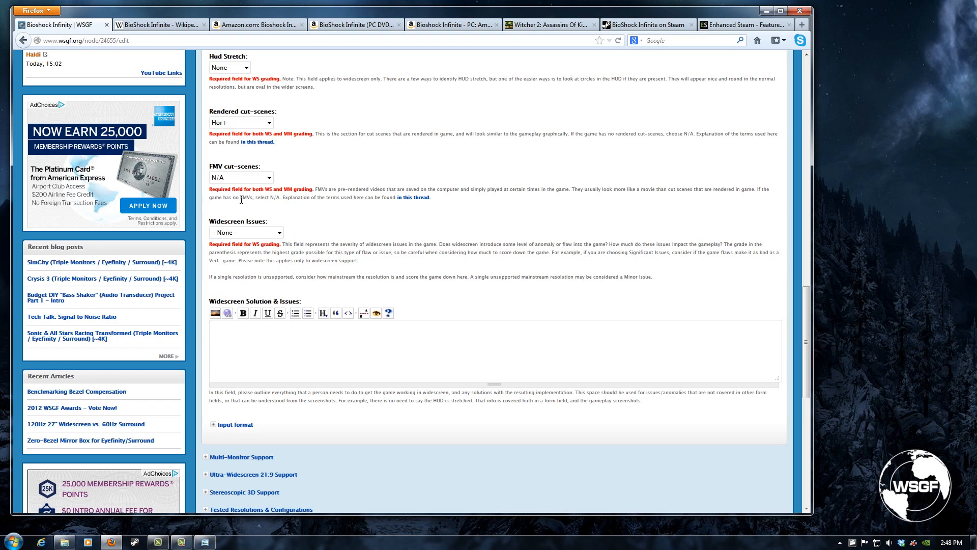
{"action": "left_click", "coordinate": [280, 232]}
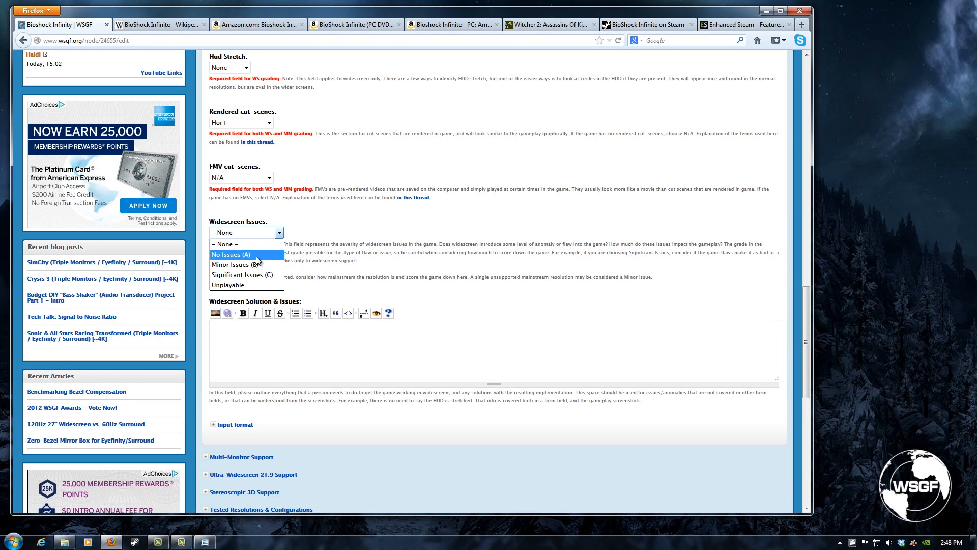
{"action": "left_click", "coordinate": [256, 255]}
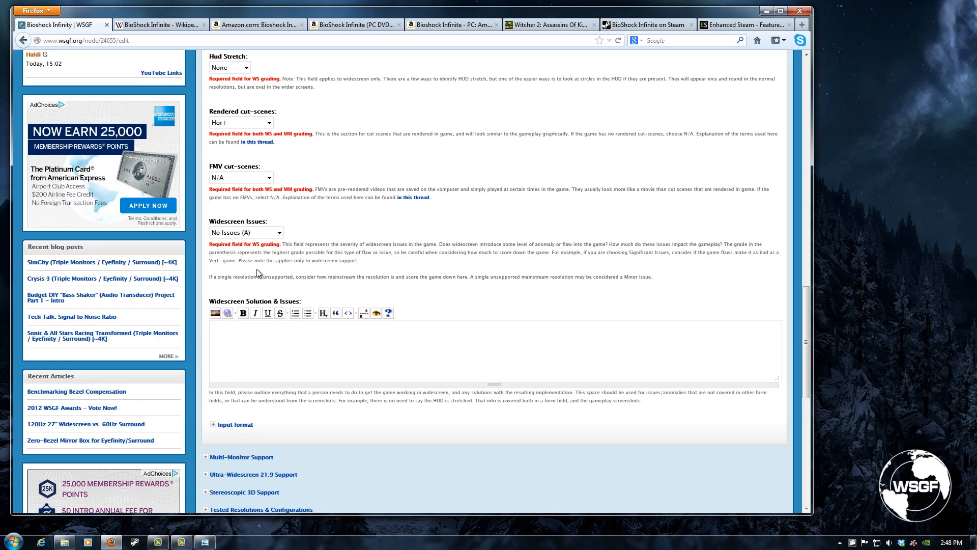
Under Widescreen Solution & Issues, describe the Fullscreen, Windowed Fullscreen and Windowed options and which desktop resolution each fullscreen mode uses
{"action": "left_click", "coordinate": [270, 351]}
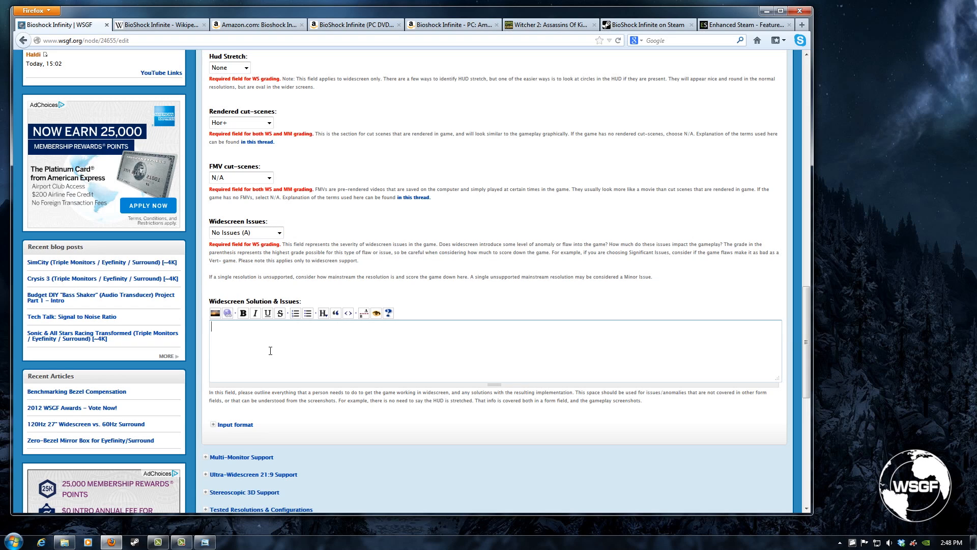
{"action": "scroll", "coordinate": [424, 228], "scroll_direction": "down", "scroll_amount": 3}
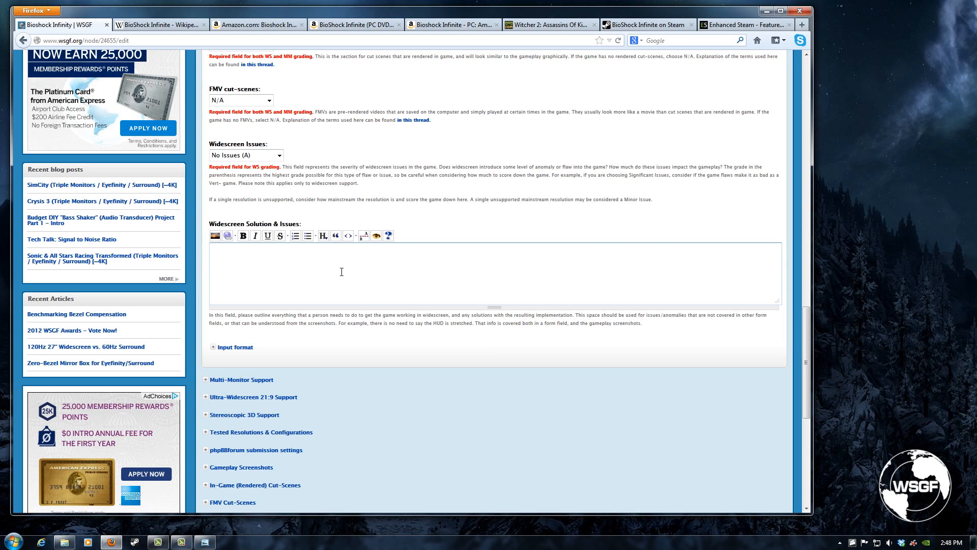
{"action": "type", "text": "Three display options available: Fullscreen, Windowed Fu"}
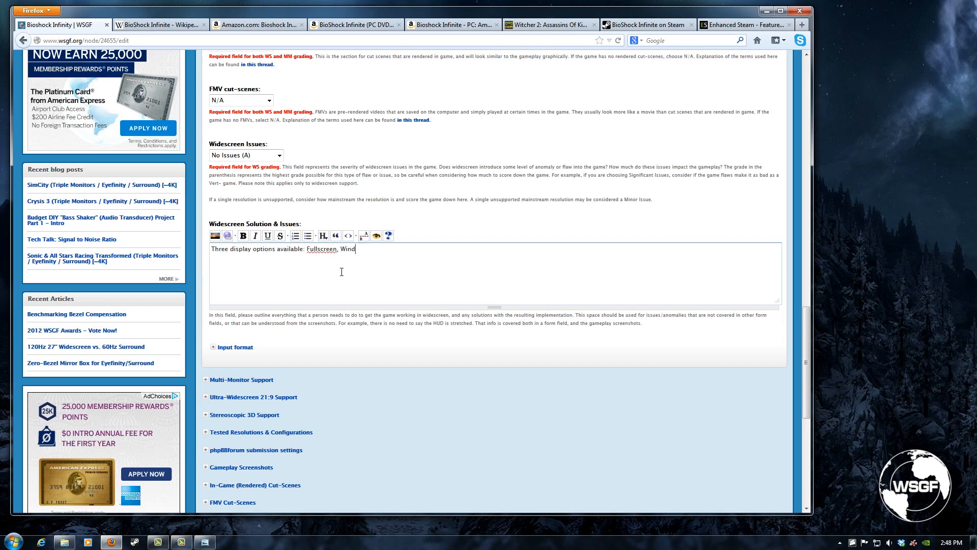
{"action": "type", "text": "llscreen and Windowed"}
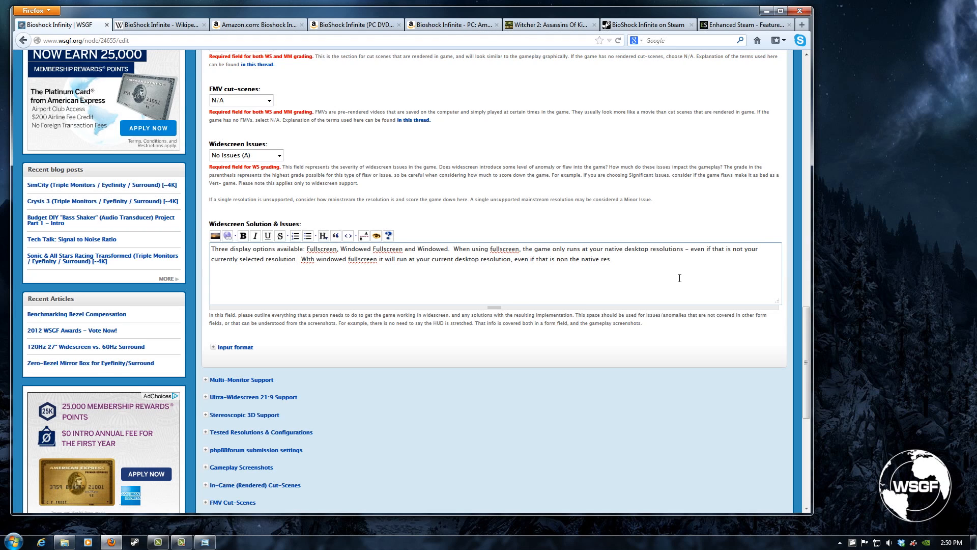
Expand the Multi-Monitor Support section and set its method to Native and its HUD to Position Affects Gameplay
{"action": "scroll", "coordinate": [242, 276], "scroll_direction": "down", "scroll_amount": 3}
{"action": "left_click", "coordinate": [242, 283]}
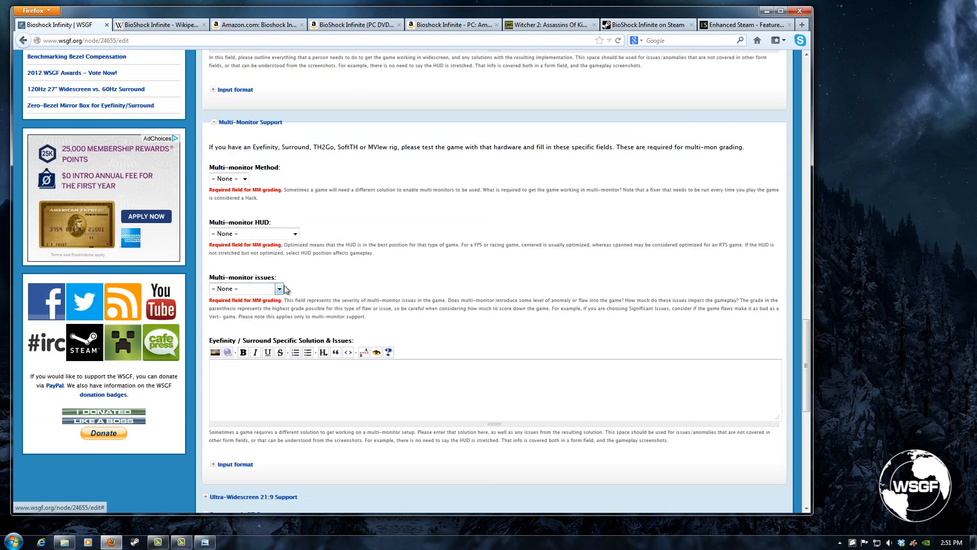
{"action": "left_click", "coordinate": [244, 178]}
{"action": "left_click", "coordinate": [233, 211]}
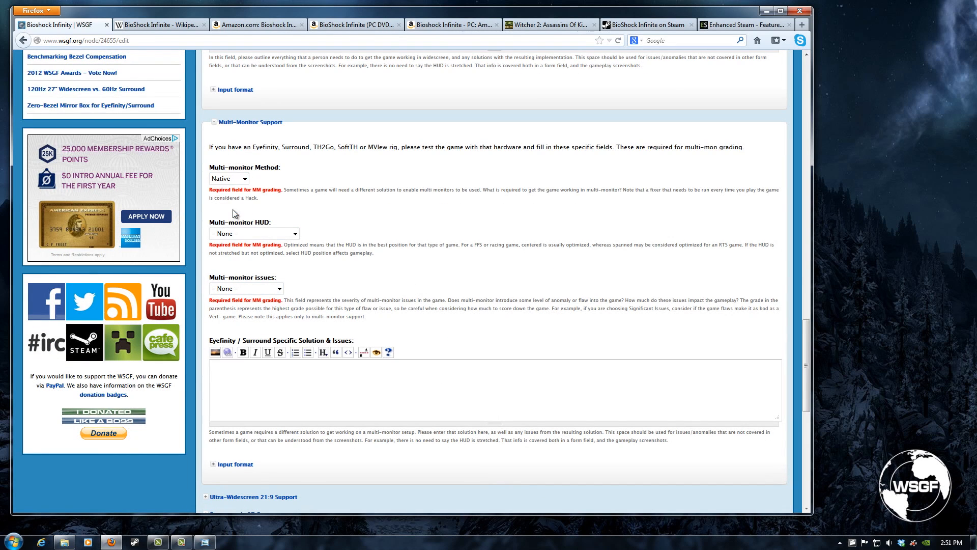
{"action": "left_click", "coordinate": [264, 233]}
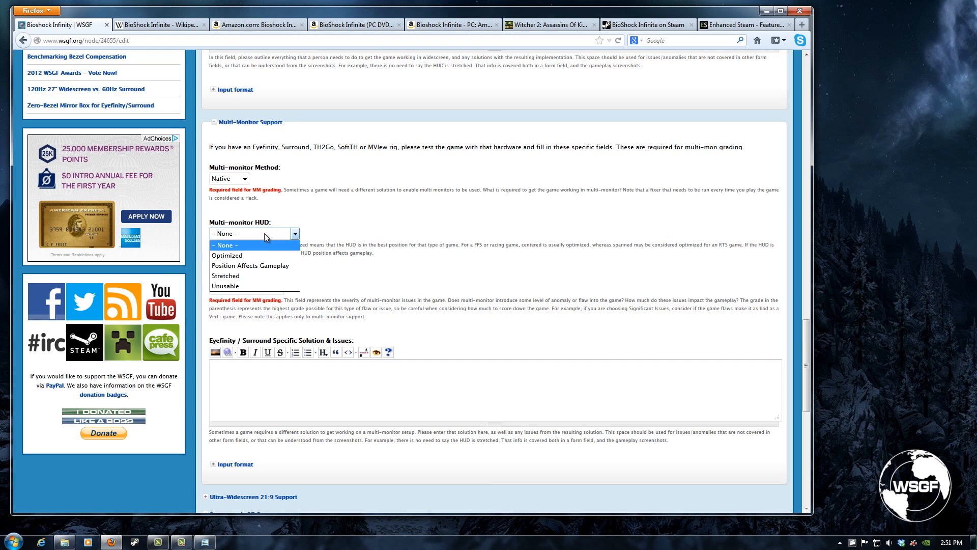
{"action": "left_click", "coordinate": [267, 267]}
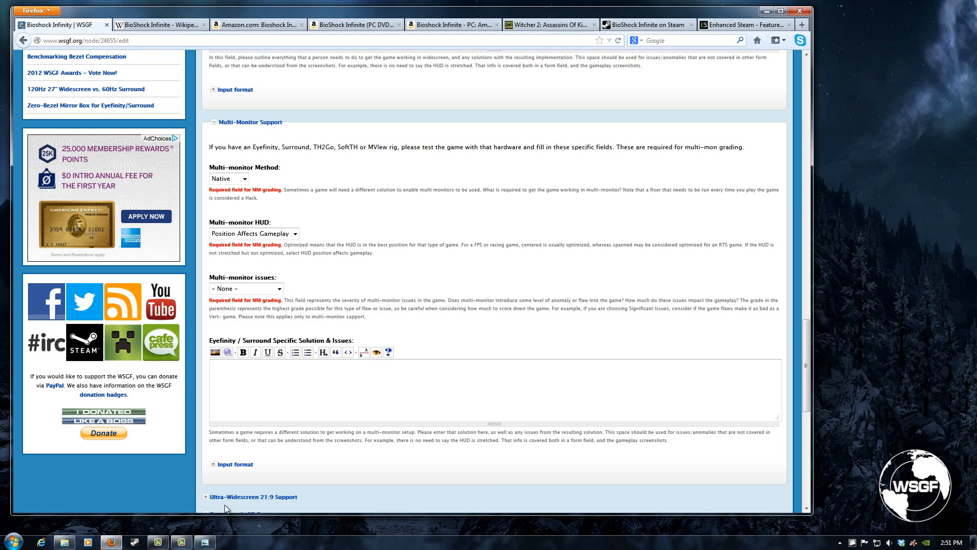
Check the HUD placement in the gameplay screenshots from bsi-game-5x4 through to bsi-game-th, and return to the report form
{"action": "left_click", "coordinate": [64, 542]}
{"action": "double_click", "coordinate": [254, 212]}
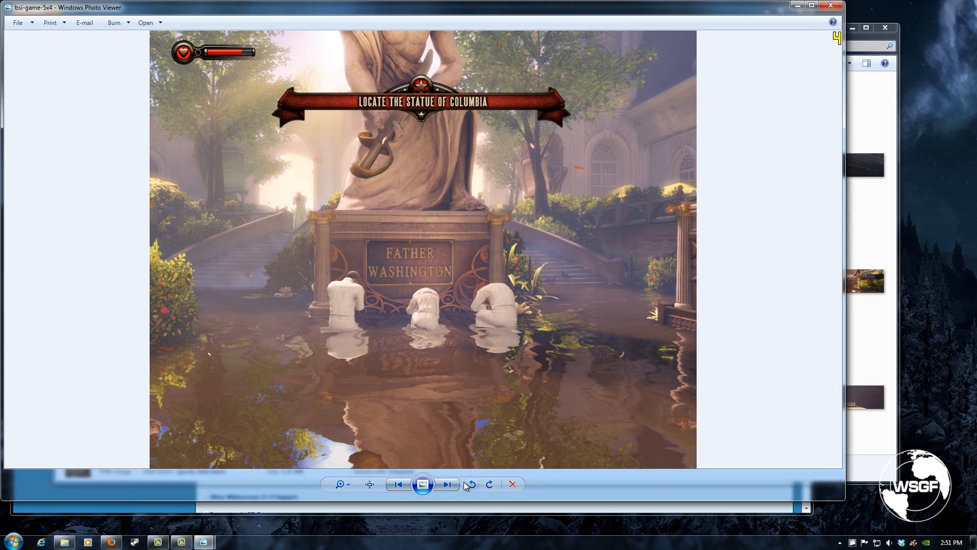
{"action": "left_click", "coordinate": [456, 482]}
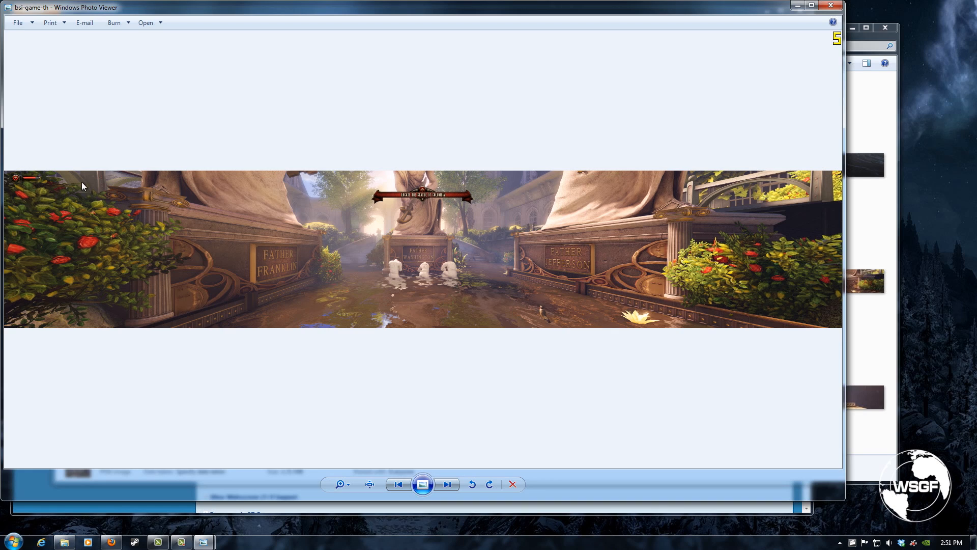
{"action": "left_click", "coordinate": [798, 6]}
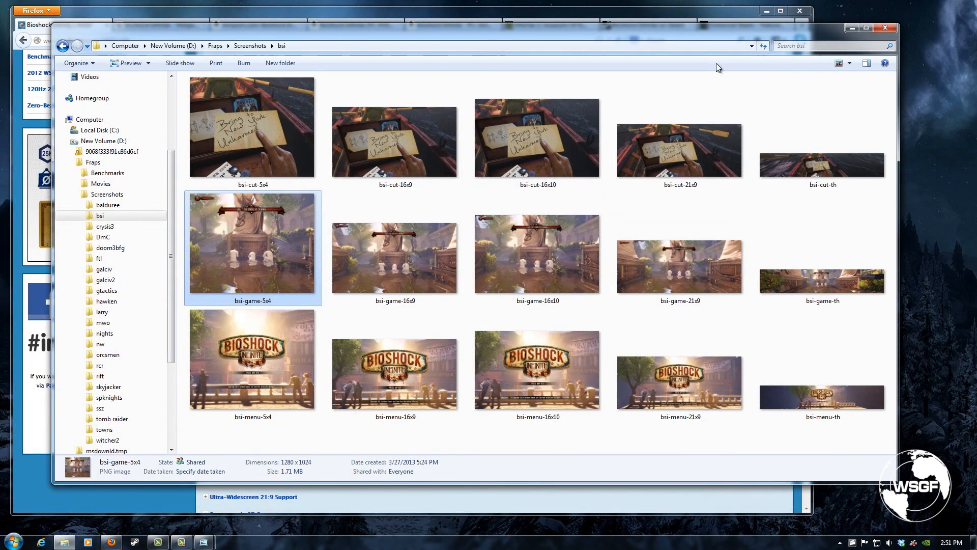
{"action": "left_click", "coordinate": [854, 28]}
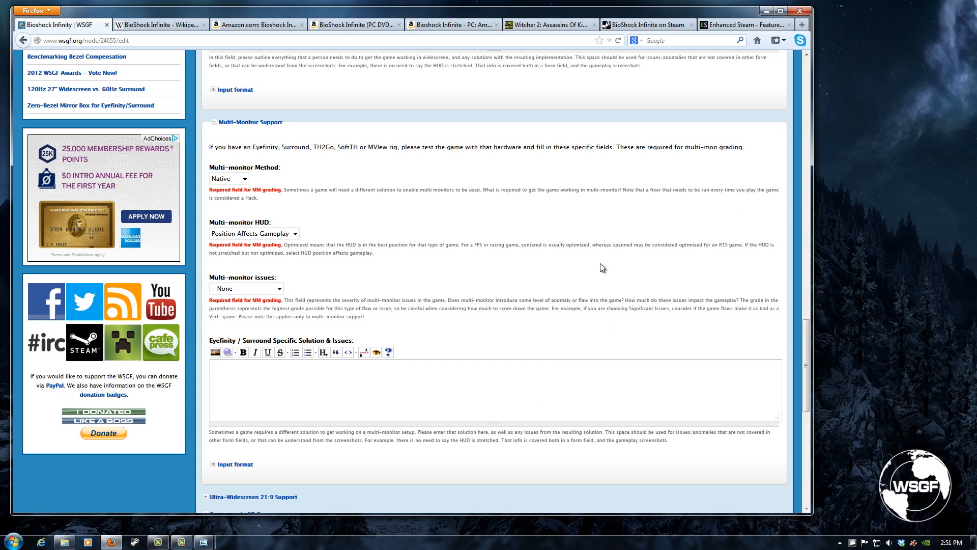
Review the multi-monitor HUD choices, keeping Position Affects Gameplay, and set Multi-monitor issues to Minor Issues (B)
{"action": "scroll", "coordinate": [601, 264], "scroll_direction": "down", "scroll_amount": 2}
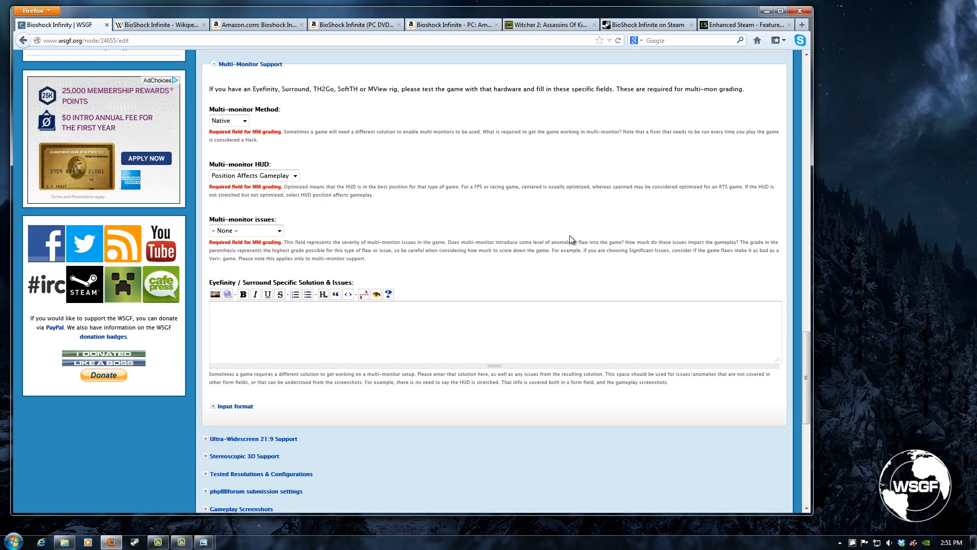
{"action": "left_click", "coordinate": [295, 176]}
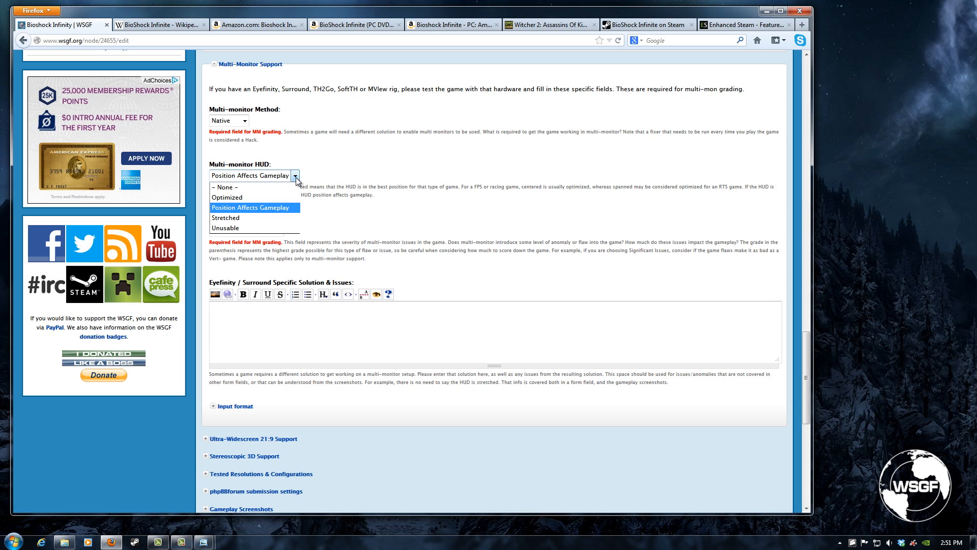
{"action": "left_click", "coordinate": [296, 178]}
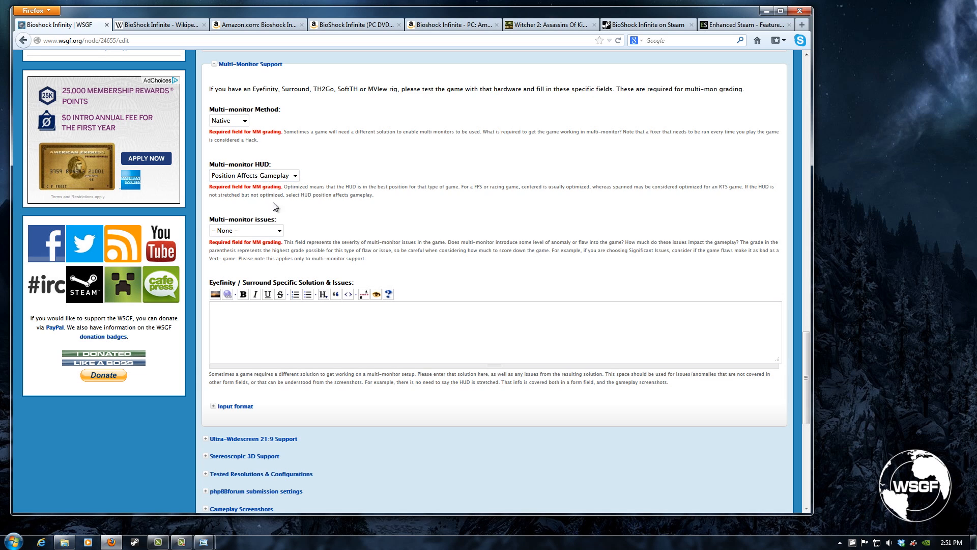
{"action": "left_click", "coordinate": [279, 231]}
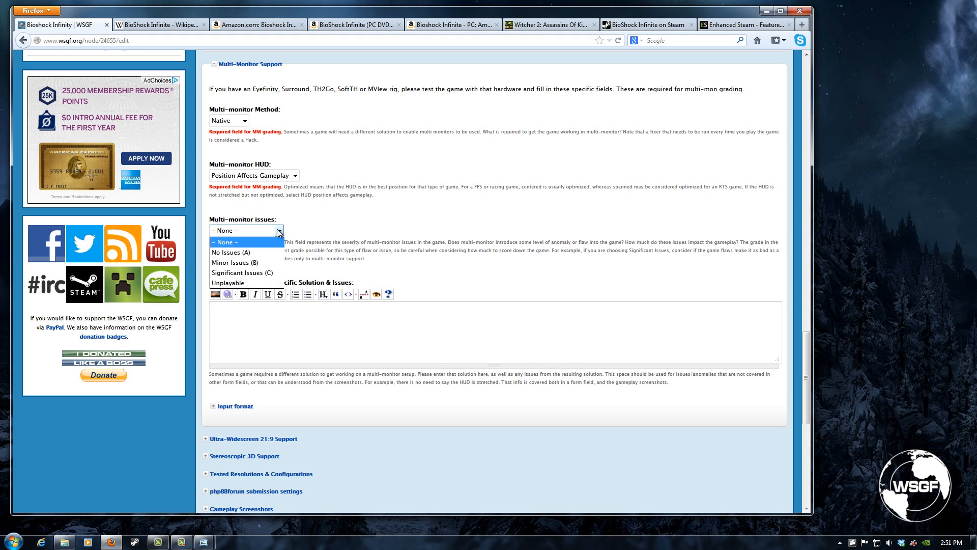
{"action": "left_click", "coordinate": [244, 263]}
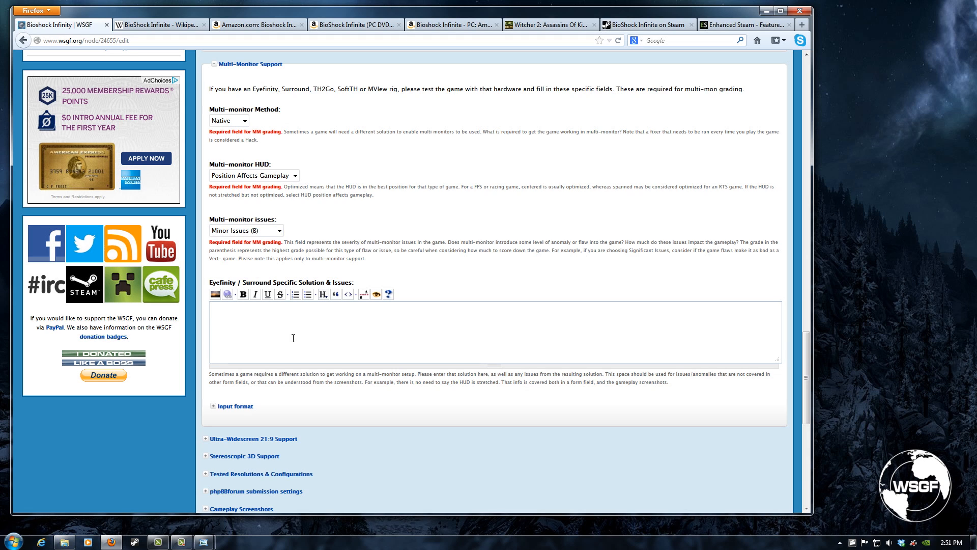
In the Eyefinity / Surround notes, write "Some people have a non-centered HUD, which effects gameplay." and reselect Position Affects Gameplay for the multi-monitor HUD
{"action": "type", "text": "Some people have a non-centered HUD, w"}
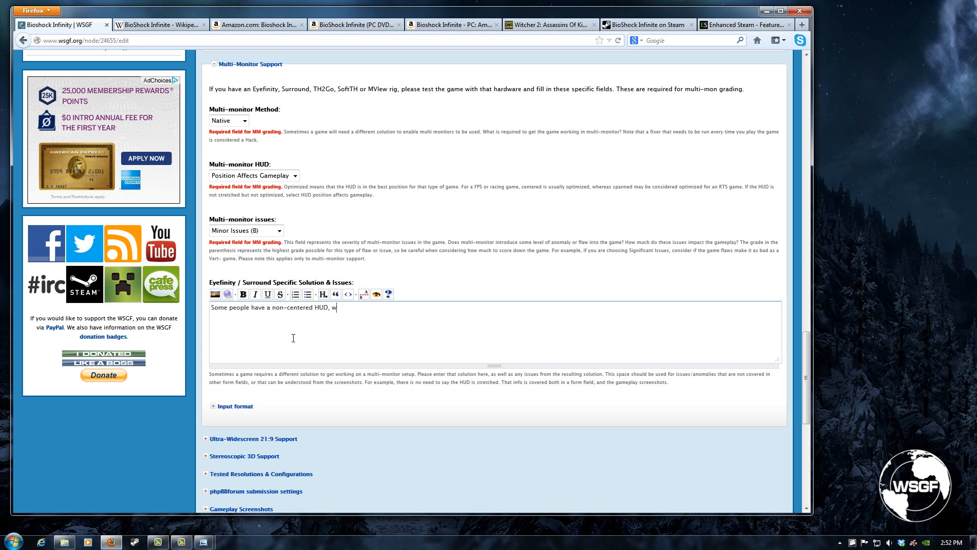
{"action": "type", "text": "hich effects gameplay."}
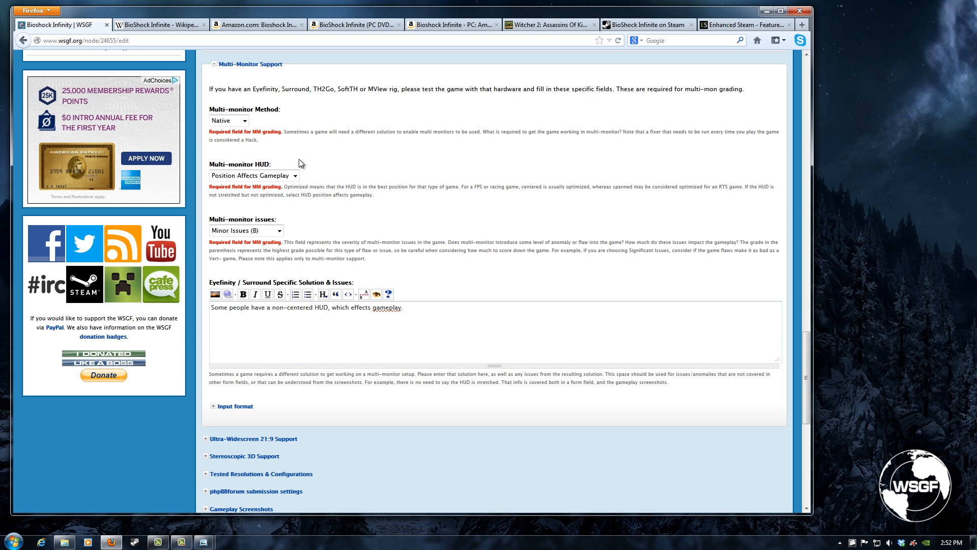
{"action": "left_click", "coordinate": [296, 176]}
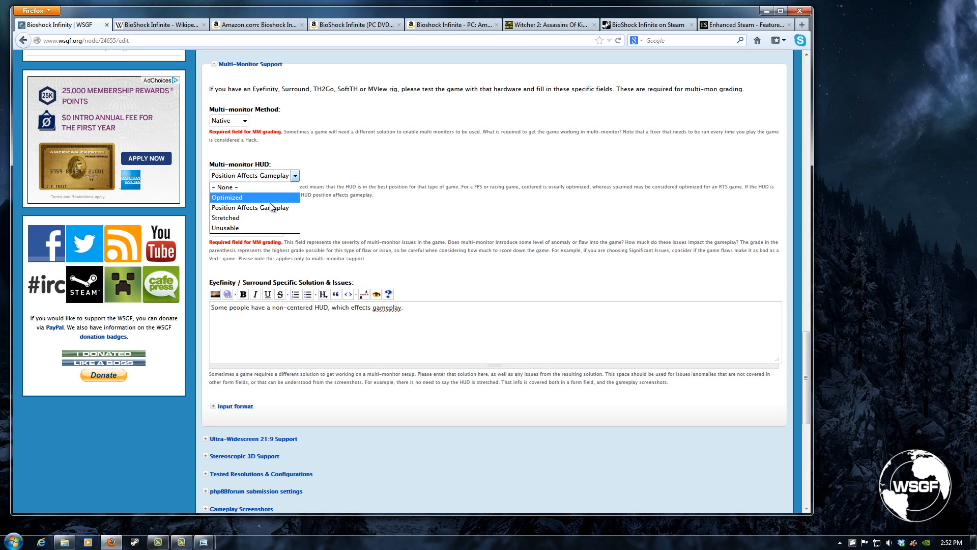
{"action": "left_click", "coordinate": [271, 207]}
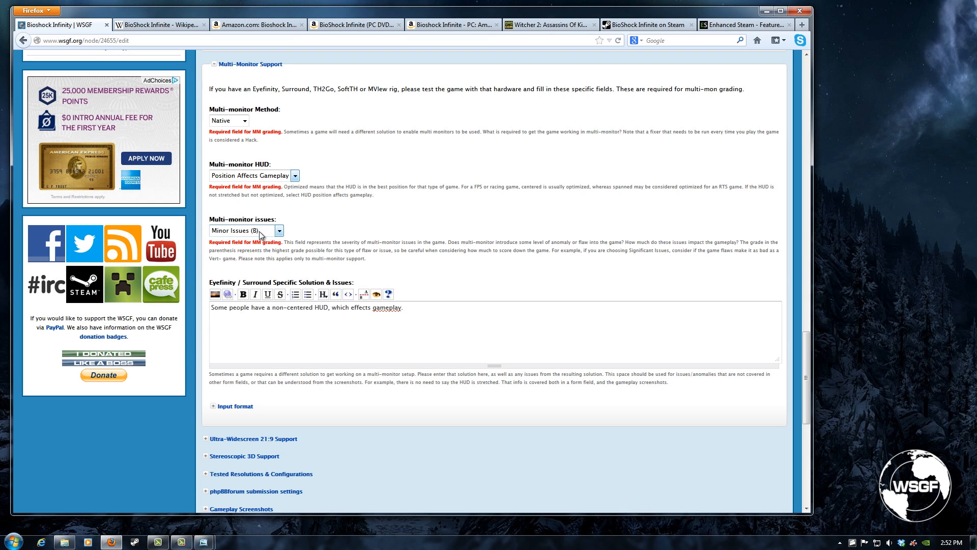
Expand the Ultra-Widescreen 21:9 Support section and set its method to Native and its HUD to Optimized
{"action": "left_click", "coordinate": [421, 264]}
{"action": "scroll", "coordinate": [534, 445], "scroll_direction": "down", "scroll_amount": 6}
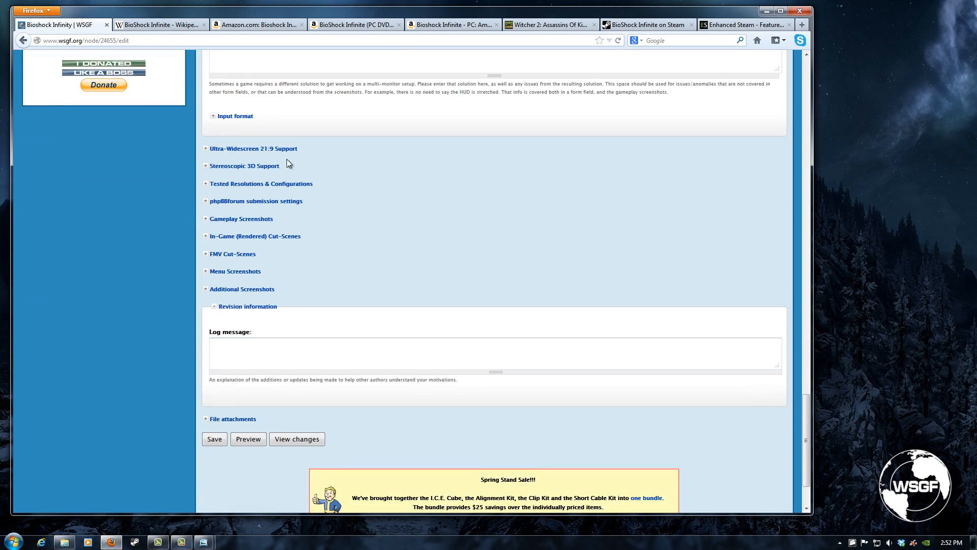
{"action": "left_click", "coordinate": [262, 148]}
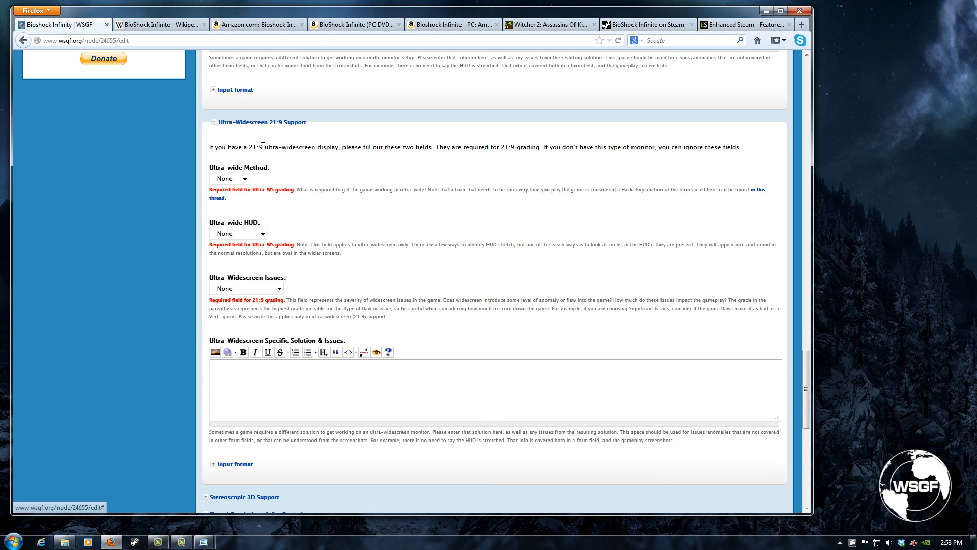
{"action": "left_click", "coordinate": [245, 178]}
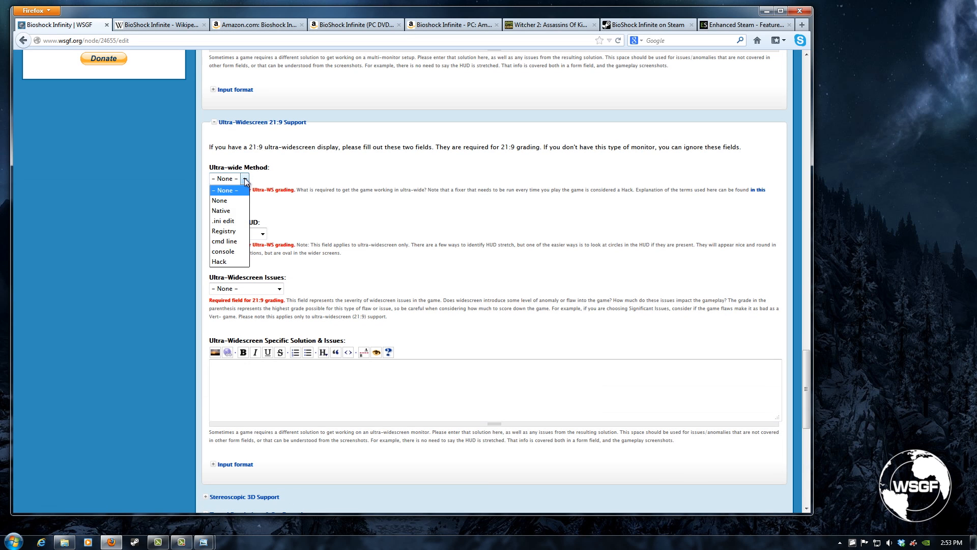
{"action": "left_click", "coordinate": [232, 204]}
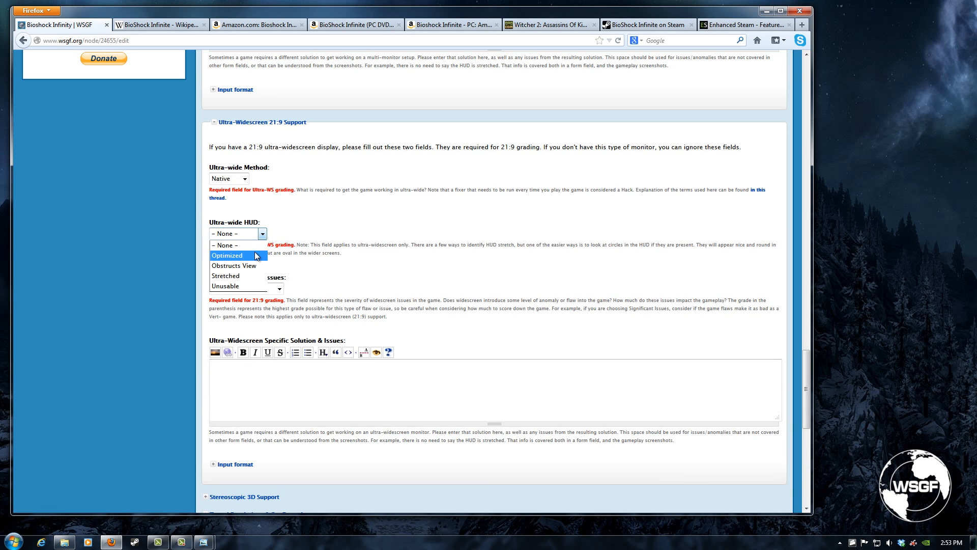
{"action": "left_click", "coordinate": [256, 256]}
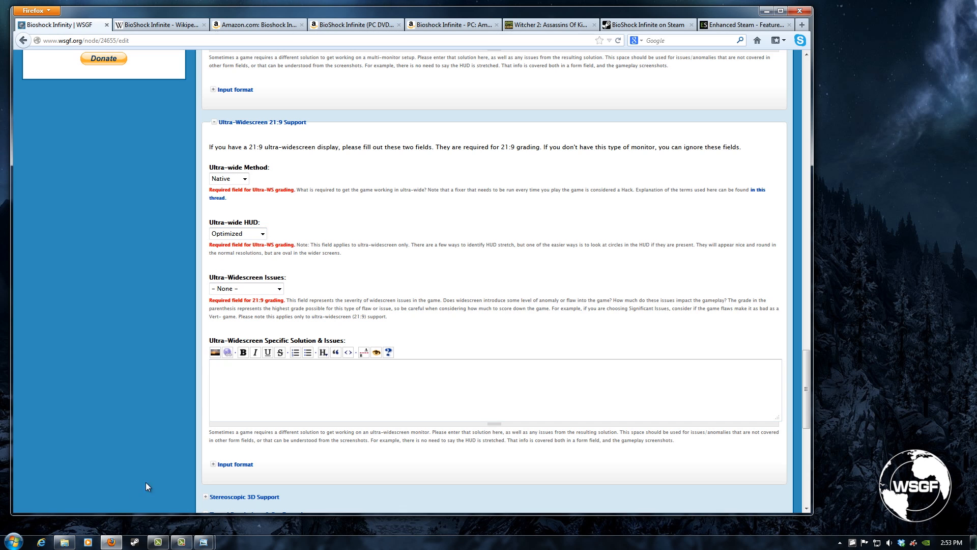
Compare the HUD placement in the bsi-game-21x9 and bsi-game-16x10 screenshots, and return to the report form
{"action": "left_click", "coordinate": [64, 543]}
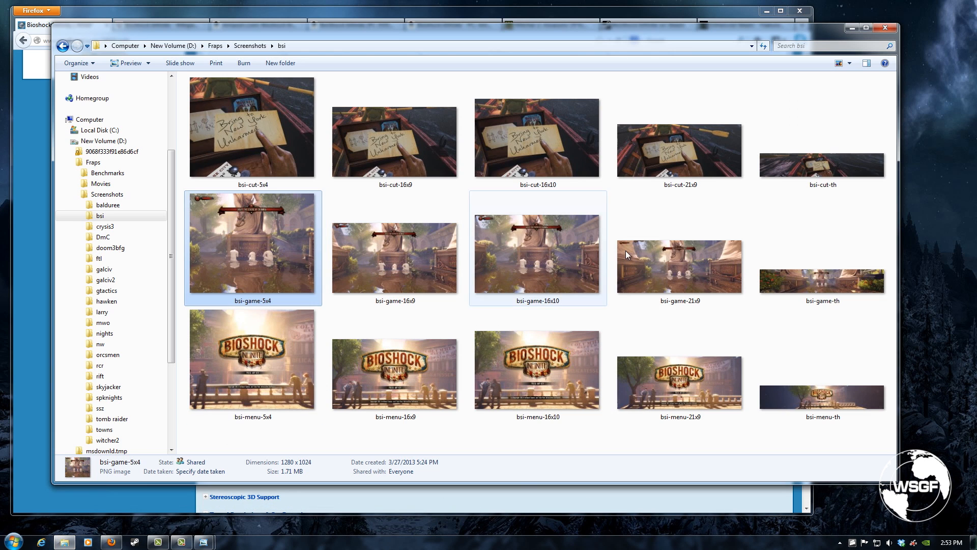
{"action": "double_click", "coordinate": [677, 266]}
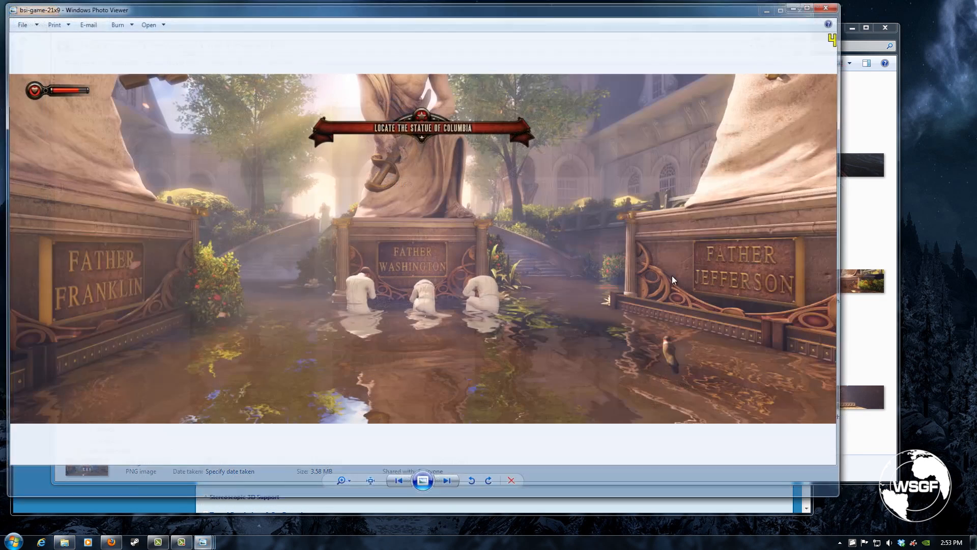
{"action": "left_click", "coordinate": [398, 484]}
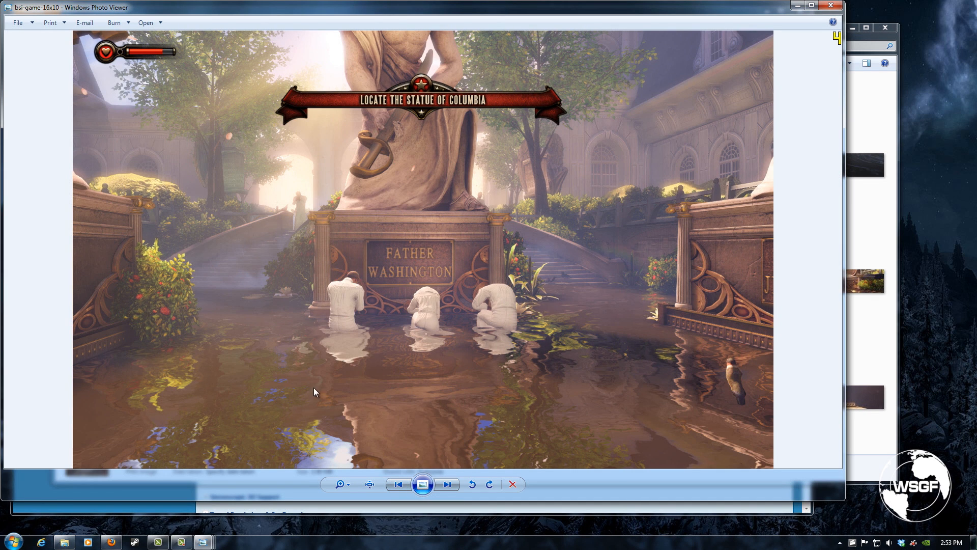
{"action": "left_click", "coordinate": [447, 484]}
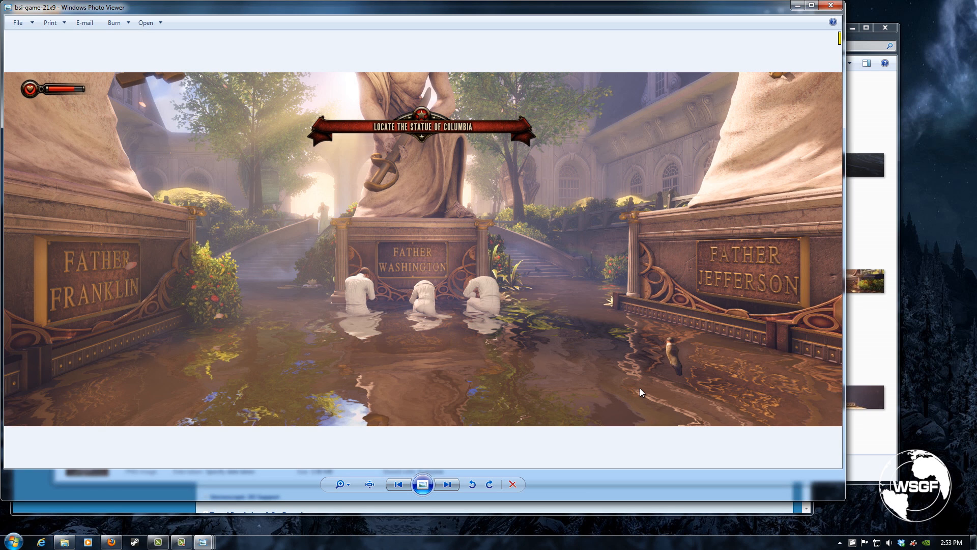
{"action": "left_click", "coordinate": [797, 5]}
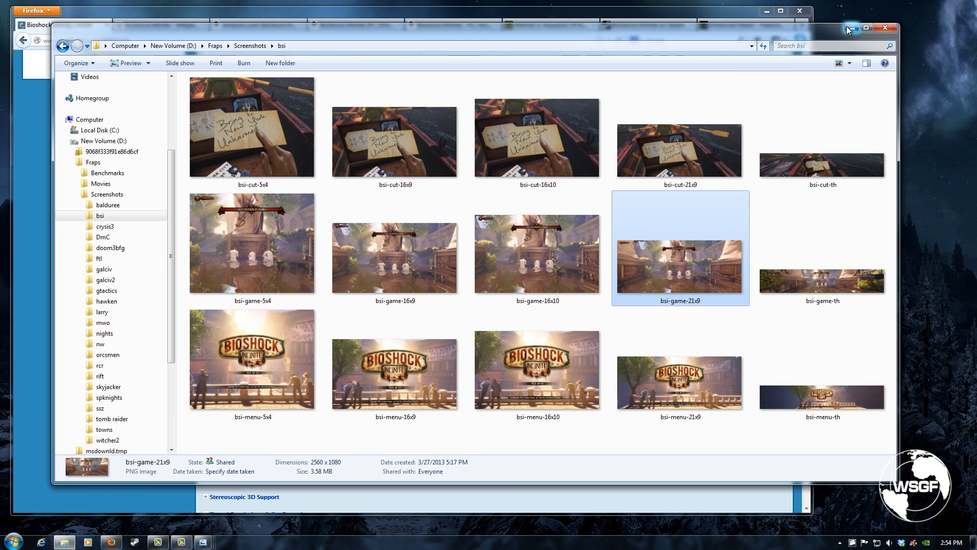
{"action": "left_click", "coordinate": [849, 28]}
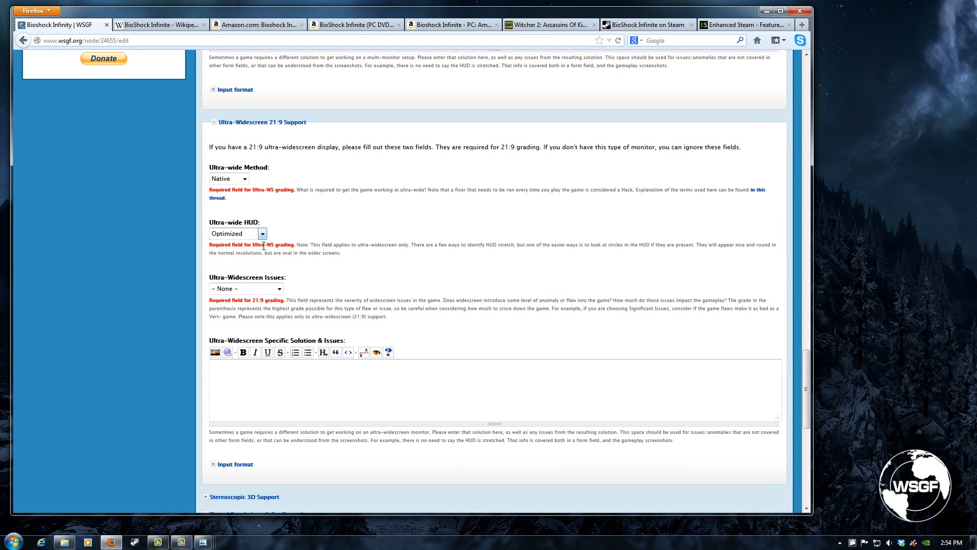
Set Ultra-Widescreen Issues to No Issues (A), and review the Stereoscopic 3D Support fields, collapsing that section again without entering anything
{"action": "left_click", "coordinate": [280, 289]}
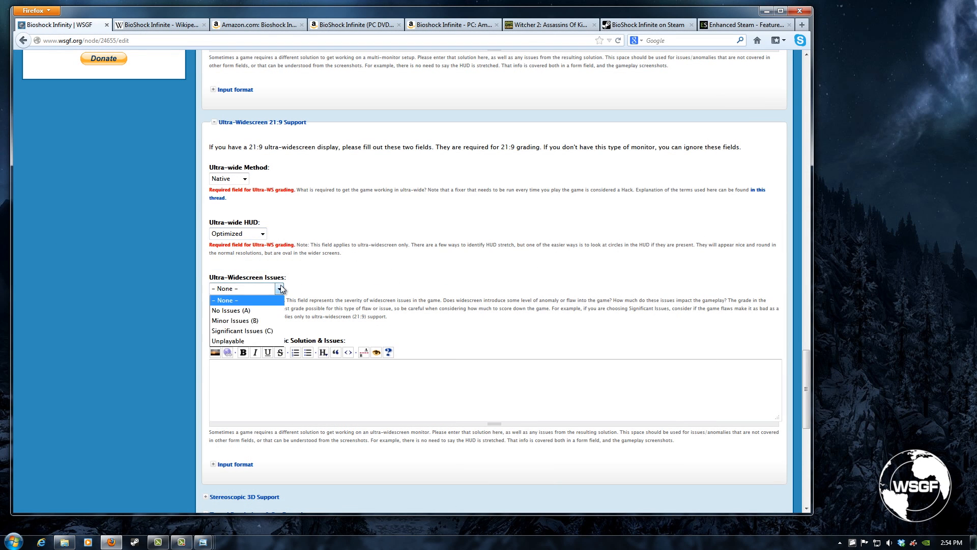
{"action": "left_click", "coordinate": [268, 311]}
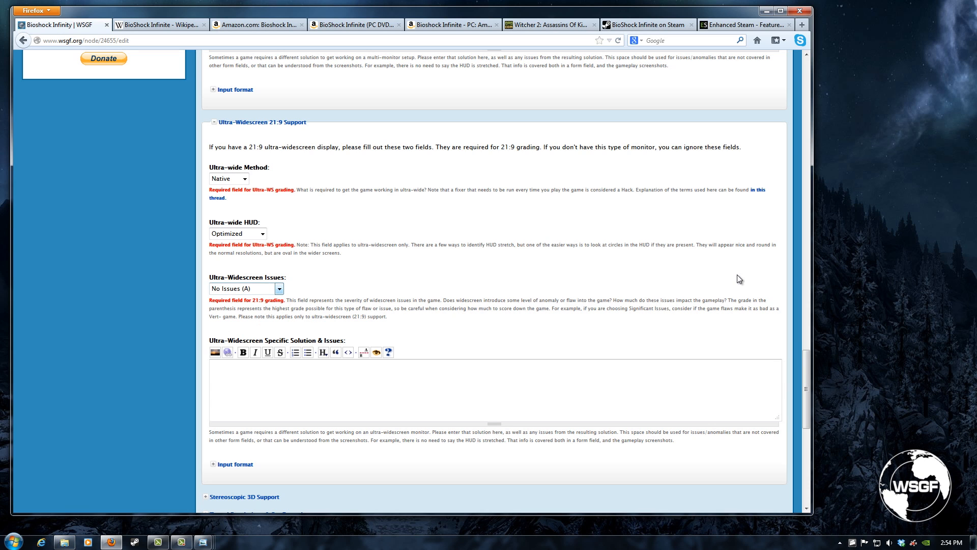
{"action": "scroll", "coordinate": [737, 274], "scroll_direction": "down", "scroll_amount": 5}
{"action": "scroll", "coordinate": [733, 295], "scroll_direction": "down", "scroll_amount": 3}
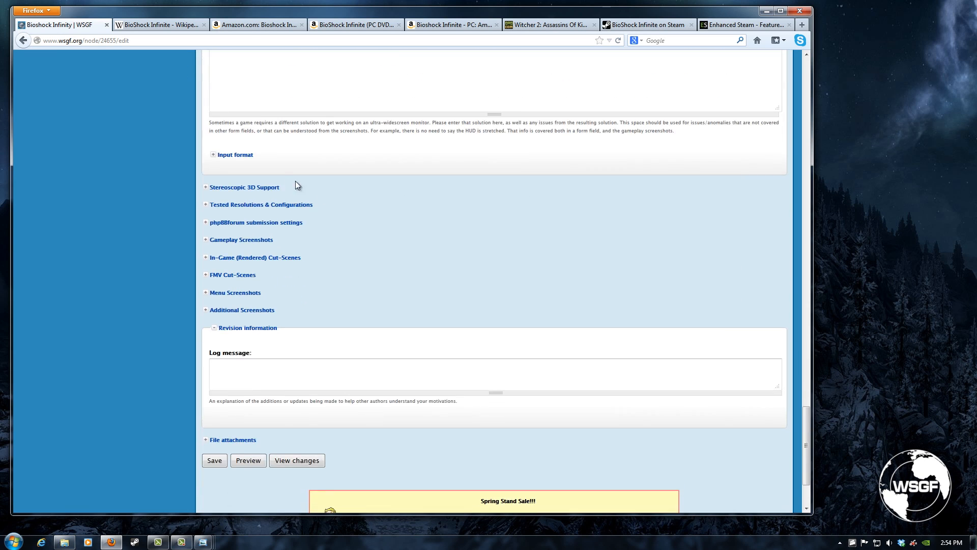
{"action": "left_click", "coordinate": [271, 188]}
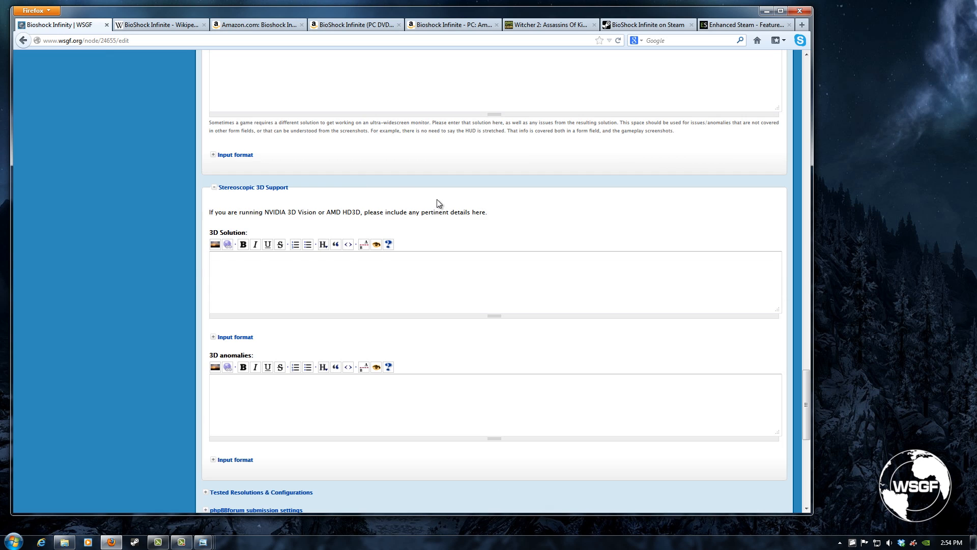
{"action": "left_click", "coordinate": [283, 189]}
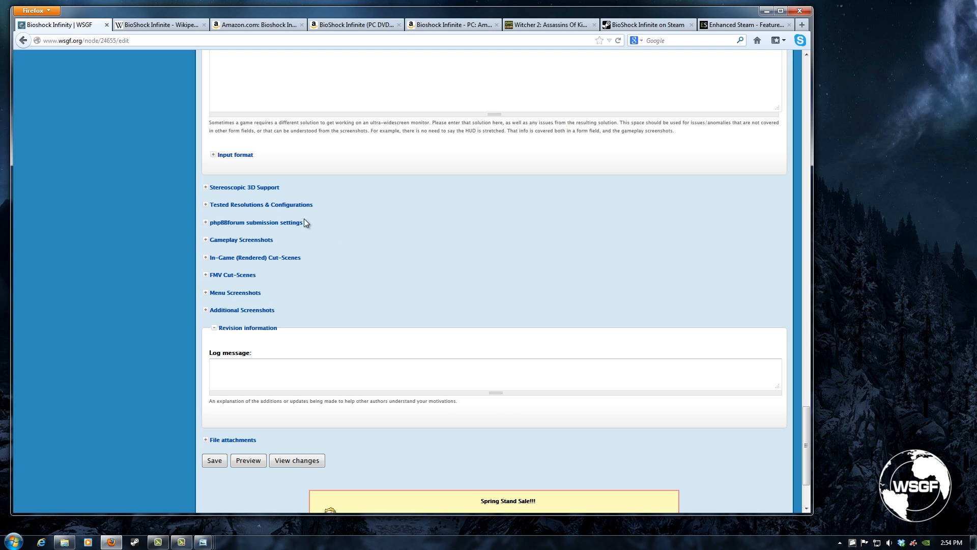
Expand Tested Resolutions & Configurations and select AMD Eyefinity, the 3x1-L layout and the 15:9 resolution 1280x768
{"action": "left_click", "coordinate": [298, 205]}
{"action": "scroll", "coordinate": [416, 222], "scroll_direction": "down", "scroll_amount": 2}
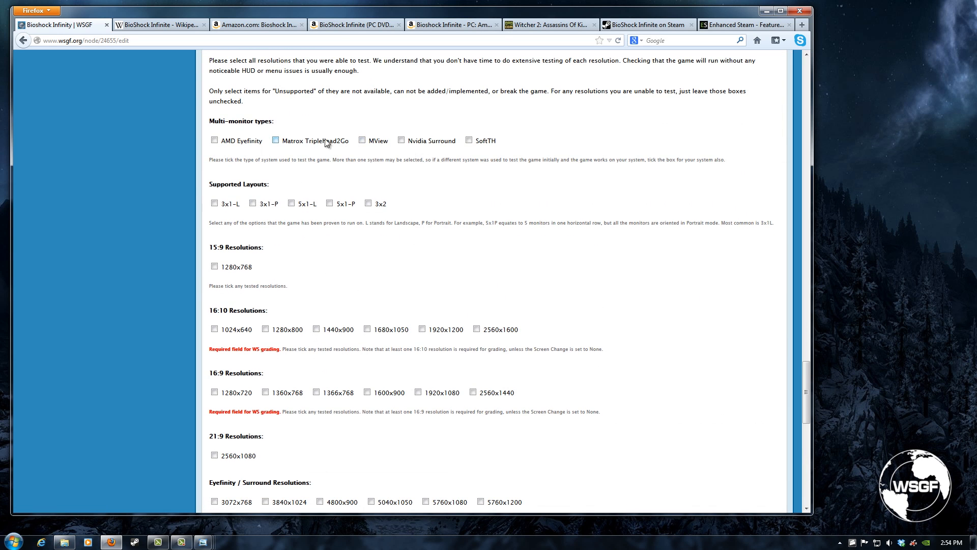
{"action": "left_click", "coordinate": [245, 144]}
{"action": "scroll", "coordinate": [425, 236], "scroll_direction": "down", "scroll_amount": 3}
{"action": "left_click", "coordinate": [250, 171]}
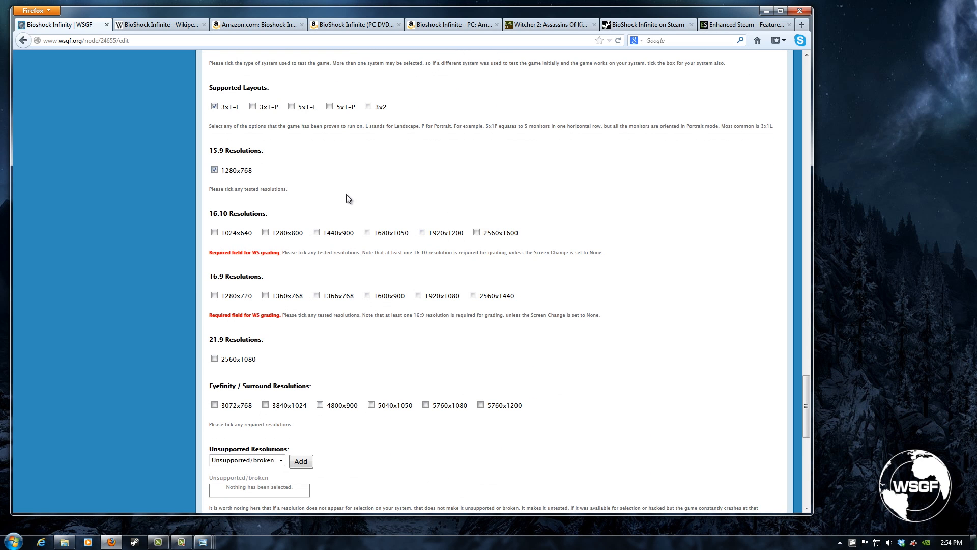
Mark 1680x1050, 1600x900, 1920x1080, 2560x1080 and the Eyefinity / Surround resolution 5760x1080 as tested
{"action": "left_click", "coordinate": [391, 234]}
{"action": "left_click", "coordinate": [387, 296]}
{"action": "left_click", "coordinate": [444, 296]}
{"action": "left_click", "coordinate": [252, 360]}
{"action": "left_click", "coordinate": [450, 406]}
{"action": "scroll", "coordinate": [683, 345], "scroll_direction": "down", "scroll_amount": 3}
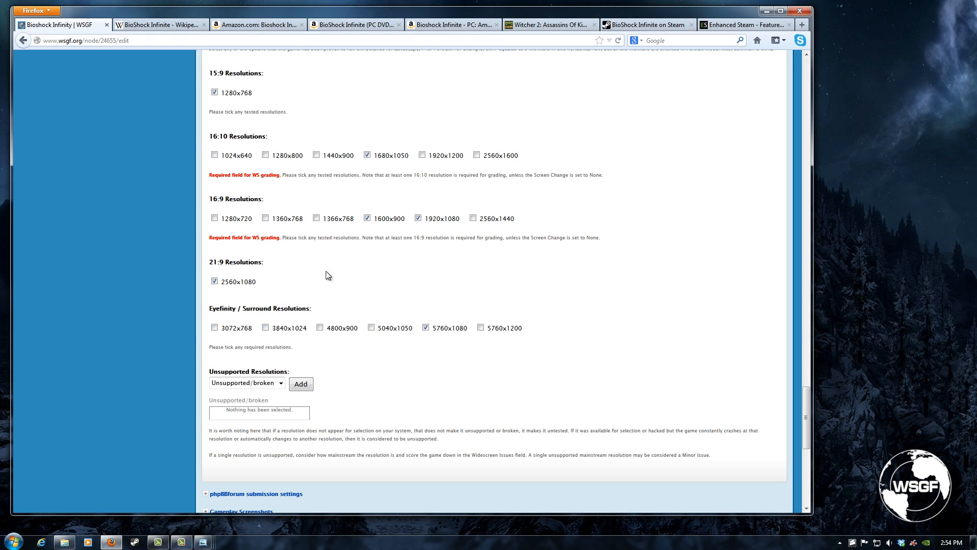
Add 4800x900 to the tested Eyefinity / Surround resolutions, leaving 5040x1050 unselected
{"action": "scroll", "coordinate": [639, 289], "scroll_direction": "down", "scroll_amount": 2}
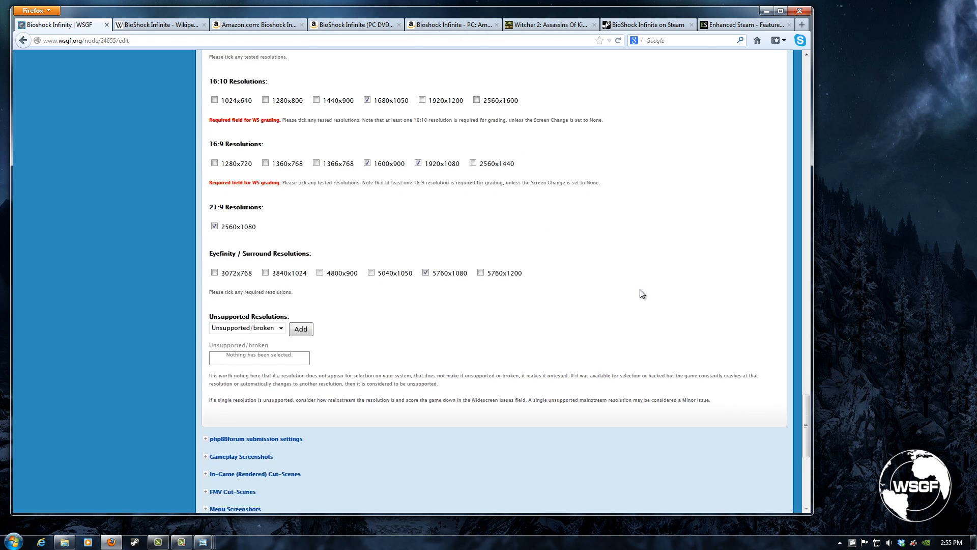
{"action": "left_click", "coordinate": [391, 274]}
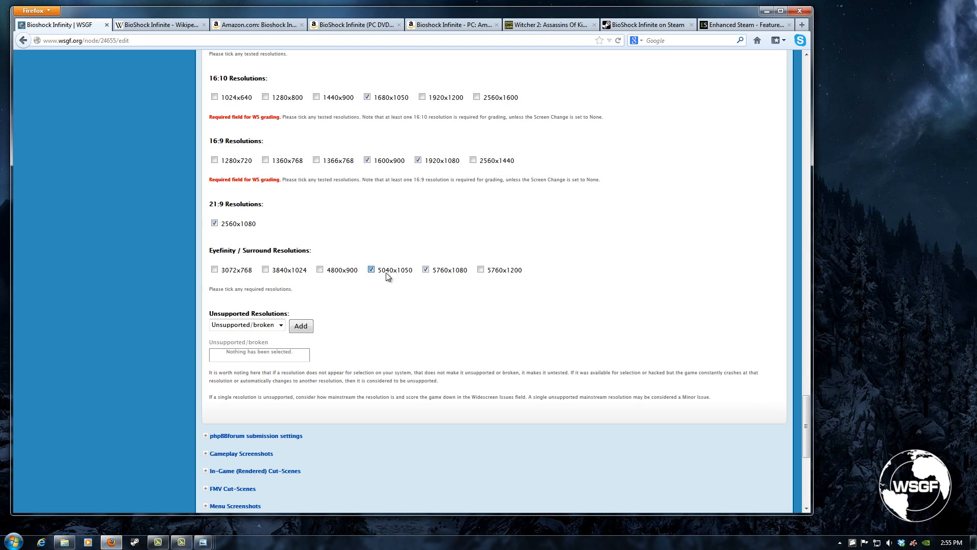
{"action": "left_click", "coordinate": [387, 275]}
{"action": "left_click", "coordinate": [351, 275]}
{"action": "scroll", "coordinate": [671, 287], "scroll_direction": "down", "scroll_amount": 5}
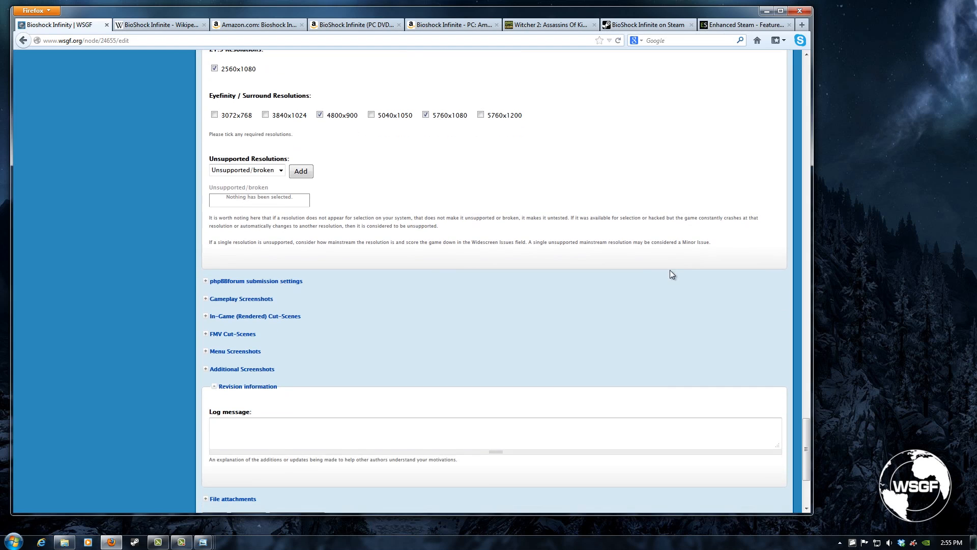
Check the Unsupported Resolutions choices without adding any, and save the detailed report
{"action": "scroll", "coordinate": [650, 286], "scroll_direction": "down", "scroll_amount": 2}
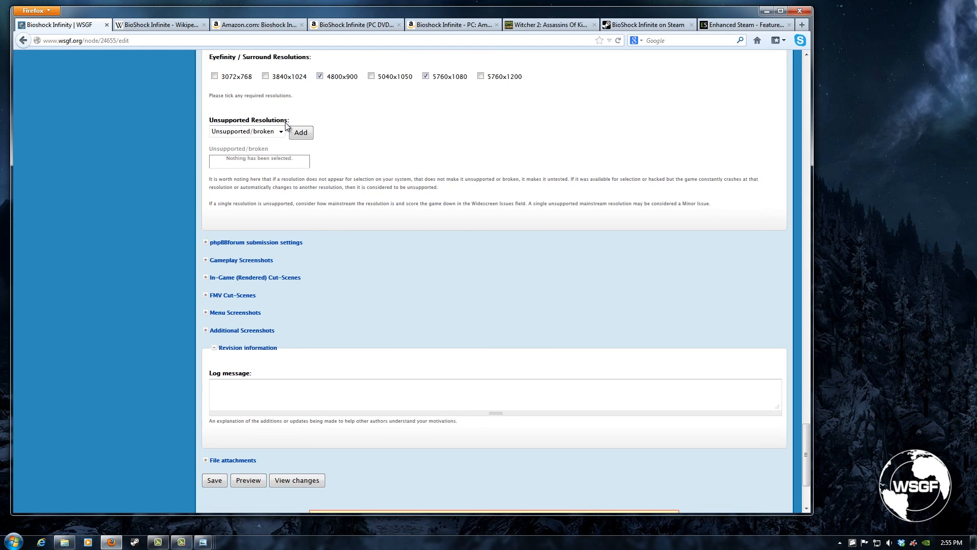
{"action": "left_click", "coordinate": [280, 131]}
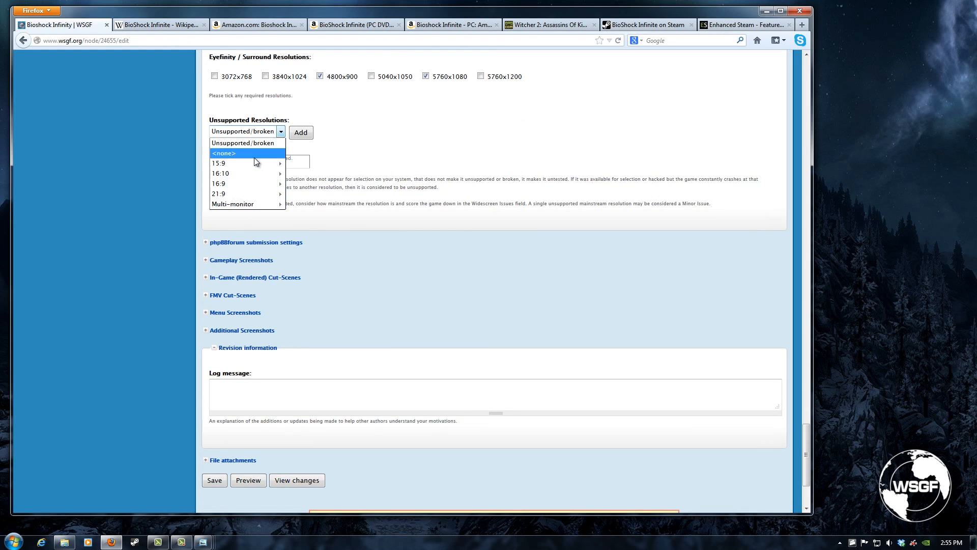
{"action": "left_click", "coordinate": [389, 150]}
{"action": "scroll", "coordinate": [469, 281], "scroll_direction": "down", "scroll_amount": 4}
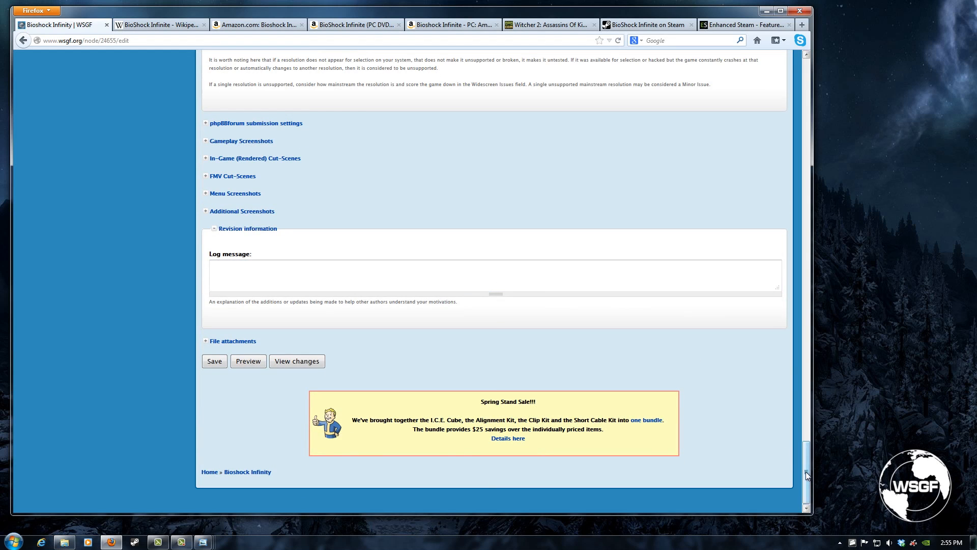
{"action": "mouse_move", "coordinate": [805, 471]}
{"action": "left_mouse_down"}
{"action": "mouse_move", "coordinate": [797, 398]}
{"action": "mouse_move", "coordinate": [798, 470]}
{"action": "left_mouse_up"}
{"action": "left_click", "coordinate": [220, 362]}
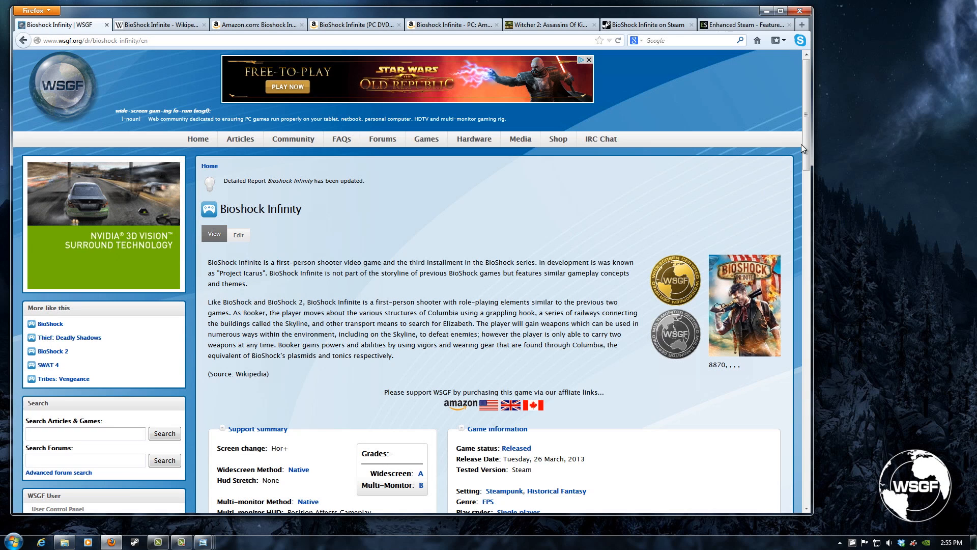
Review the published report's grades, support summary and the Eyefinity / Surround notes under Solutions & Issues
{"action": "left_click_drag", "start_coordinate": [804, 139], "coordinate": [799, 191]}
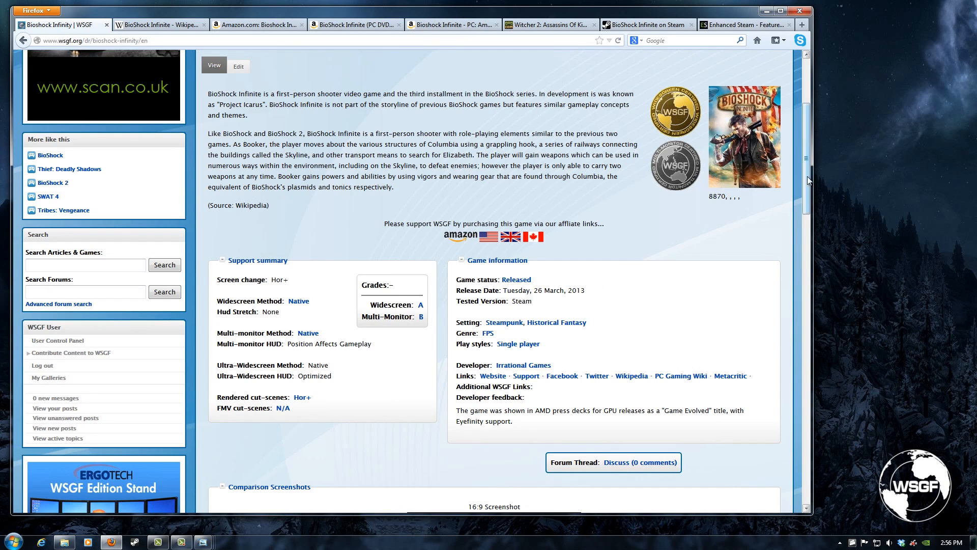
{"action": "left_click_drag", "start_coordinate": [810, 167], "coordinate": [798, 292]}
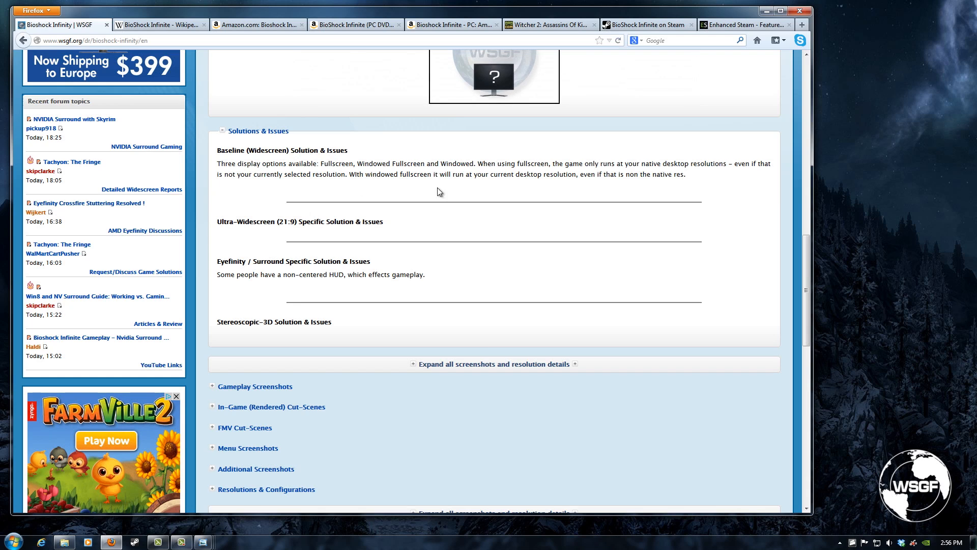
{"action": "left_click_drag", "start_coordinate": [219, 274], "coordinate": [322, 272]}
{"action": "left_click", "coordinate": [340, 273]}
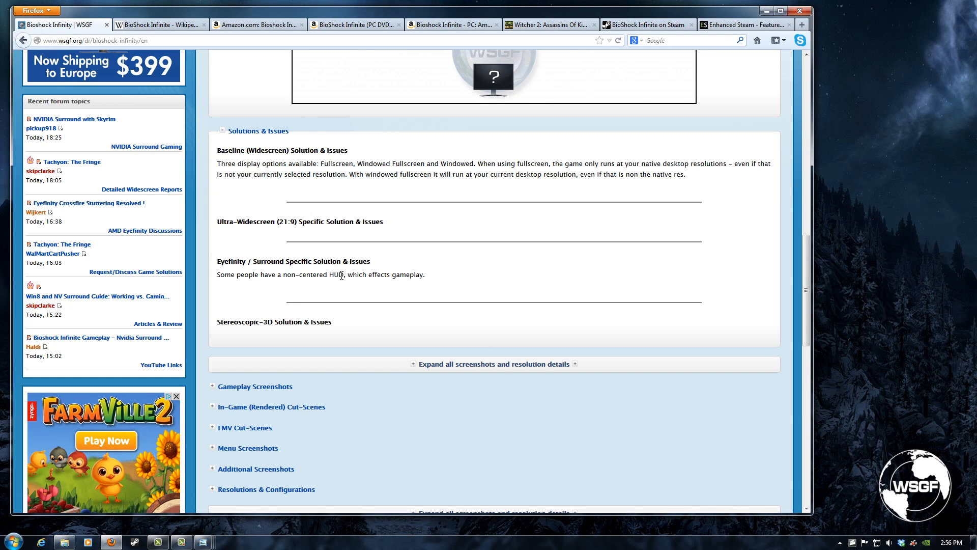
{"action": "left_click_drag", "start_coordinate": [801, 287], "coordinate": [805, 344]}
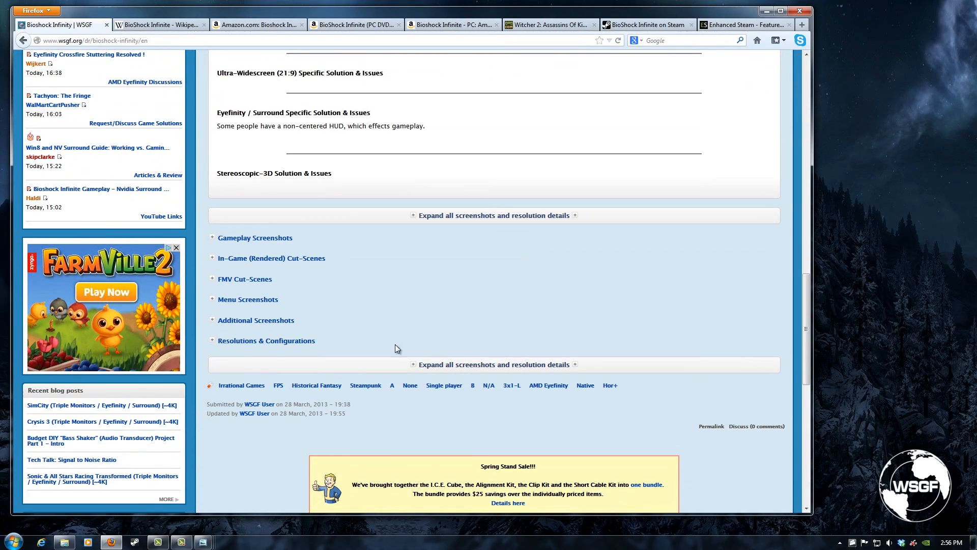
Expand Resolutions & Configurations in the published report, check the tested resolutions and multi-monitor setup, and collapse it
{"action": "left_click", "coordinate": [312, 342]}
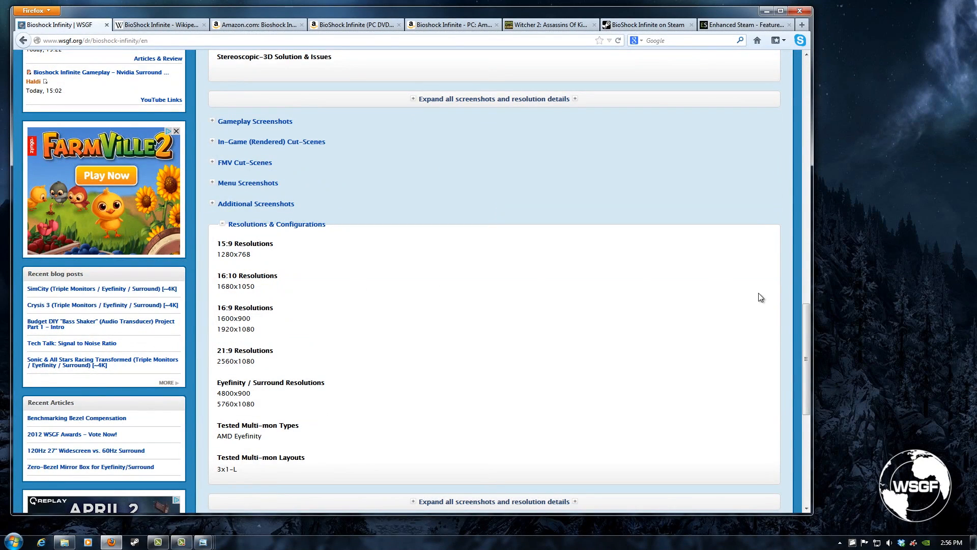
{"action": "left_click_drag", "start_coordinate": [805, 328], "coordinate": [797, 345]}
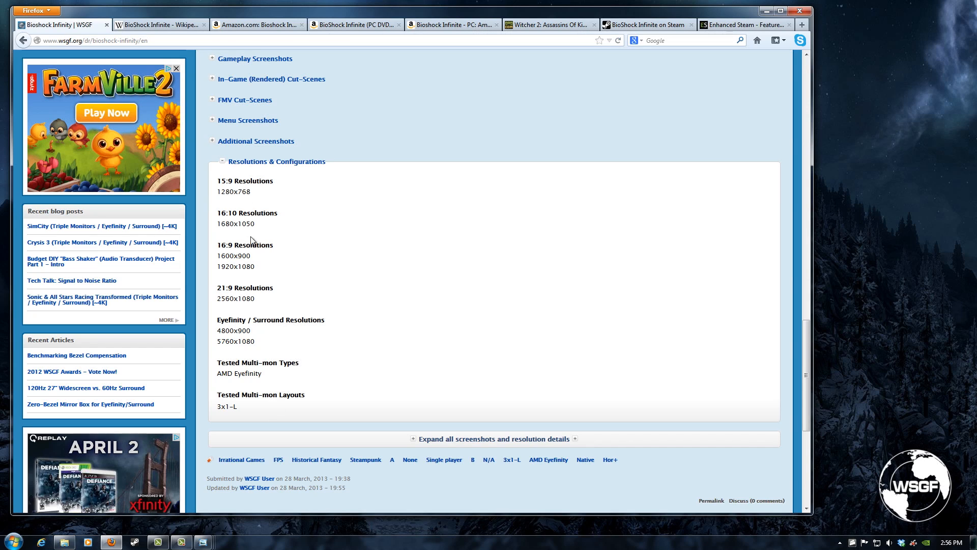
{"action": "left_click", "coordinate": [300, 161]}
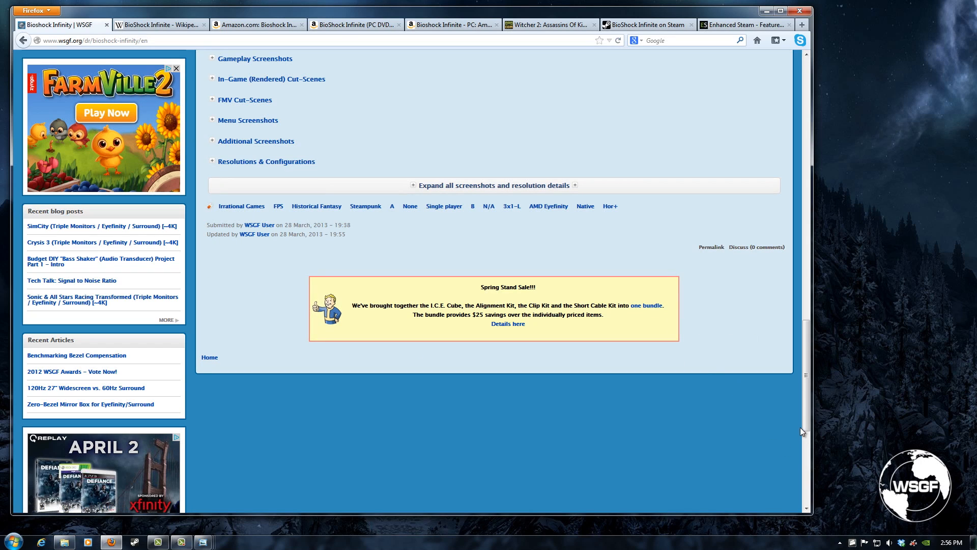
Go over the whole published report once more, from the support summary to Resolutions & Configurations, and return to its beginning
{"action": "left_click_drag", "start_coordinate": [804, 417], "coordinate": [803, 196]}
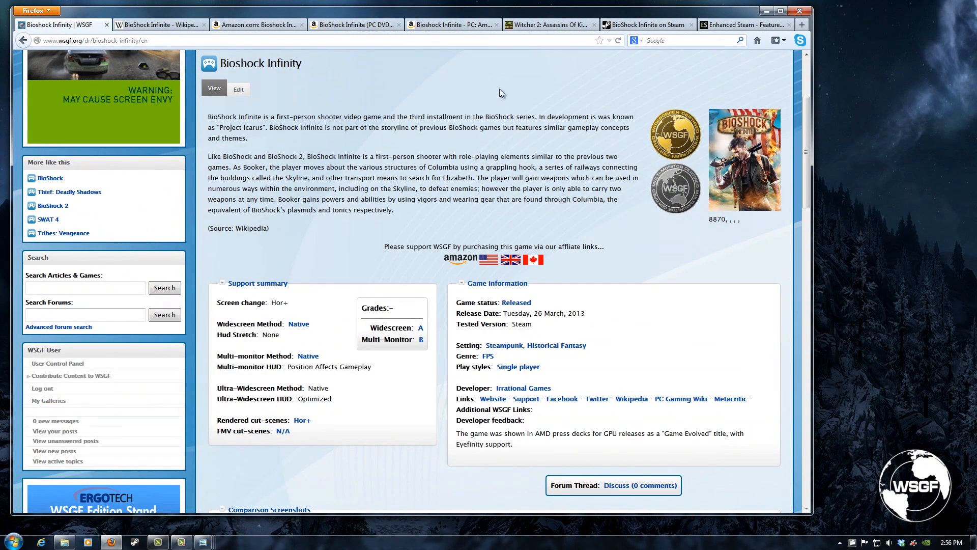
{"action": "scroll", "coordinate": [415, 171], "scroll_direction": "down", "scroll_amount": 1}
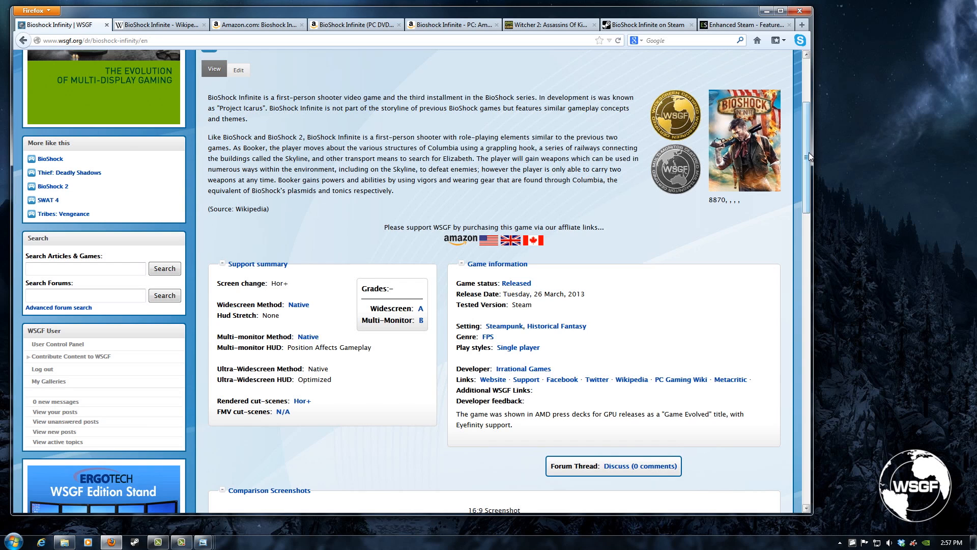
{"action": "scroll", "coordinate": [808, 152], "scroll_direction": "down", "scroll_amount": 5}
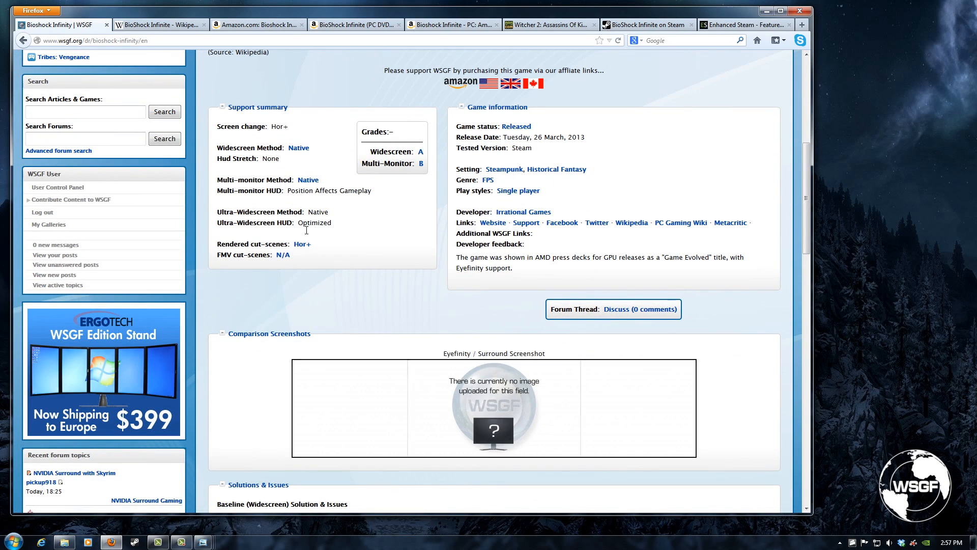
{"action": "left_click_drag", "start_coordinate": [804, 164], "coordinate": [803, 257]}
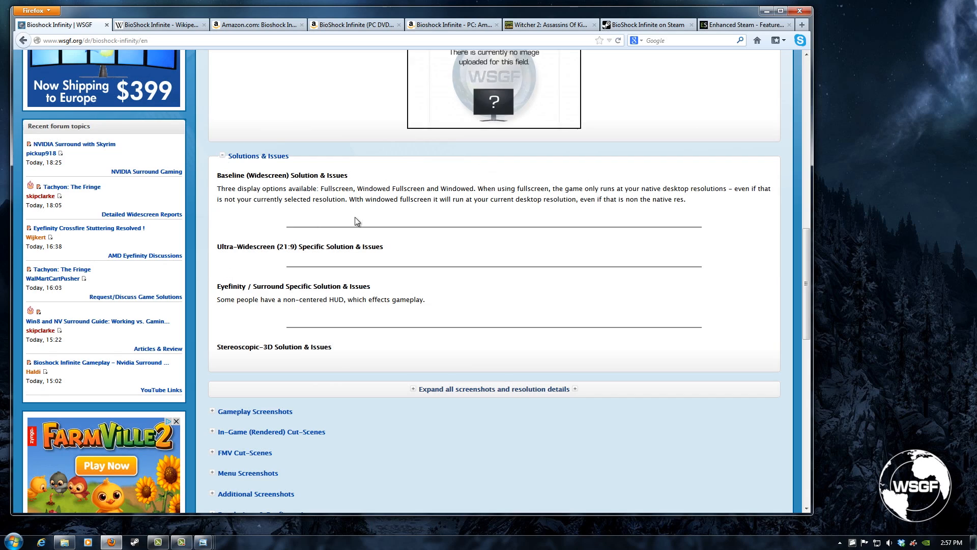
{"action": "scroll", "coordinate": [395, 328], "scroll_direction": "down", "scroll_amount": 3}
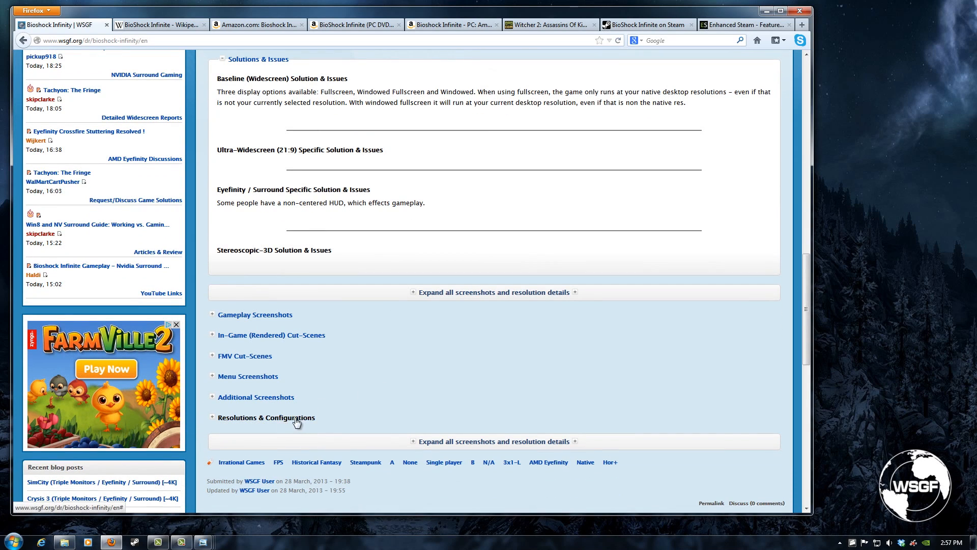
{"action": "left_click_drag", "start_coordinate": [805, 350], "coordinate": [820, 171]}
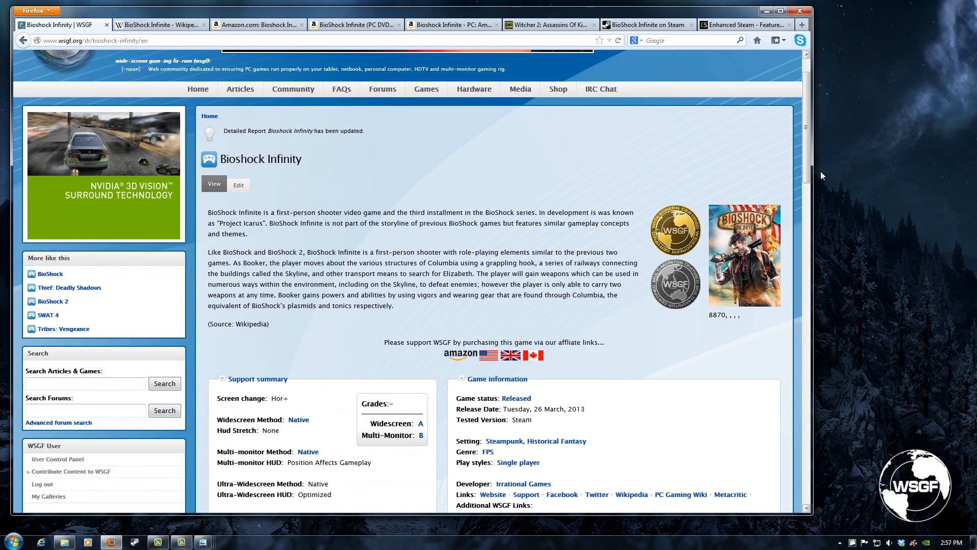